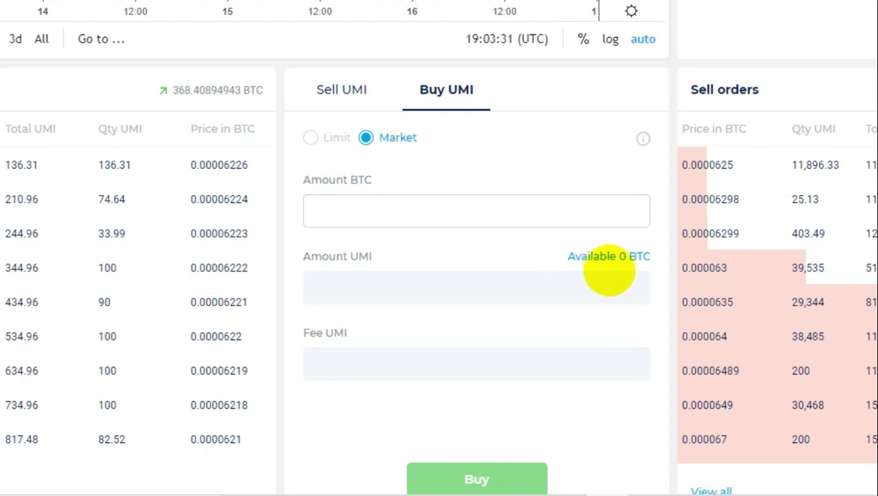
# Fill the UMI market buy amount with the available BTC balance and show the SIGEN.pro wallet balances.
pyautogui.click(609, 256)
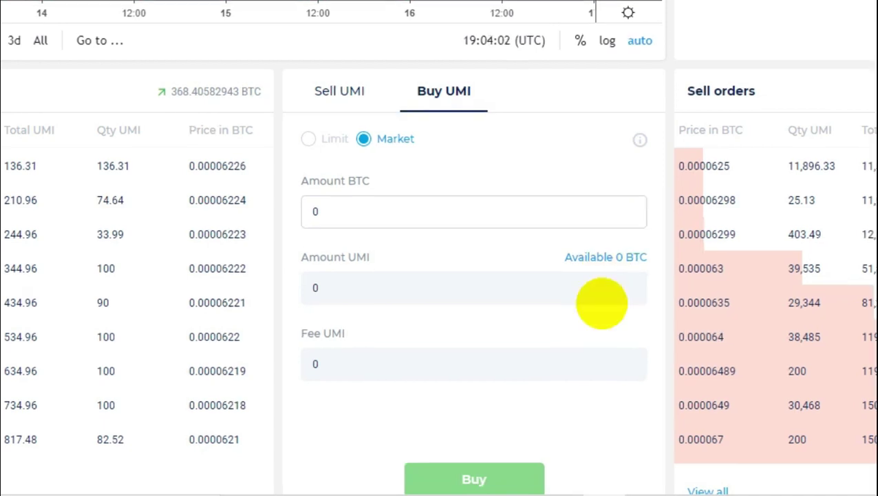
pyautogui.scroll(-2, 601, 300)
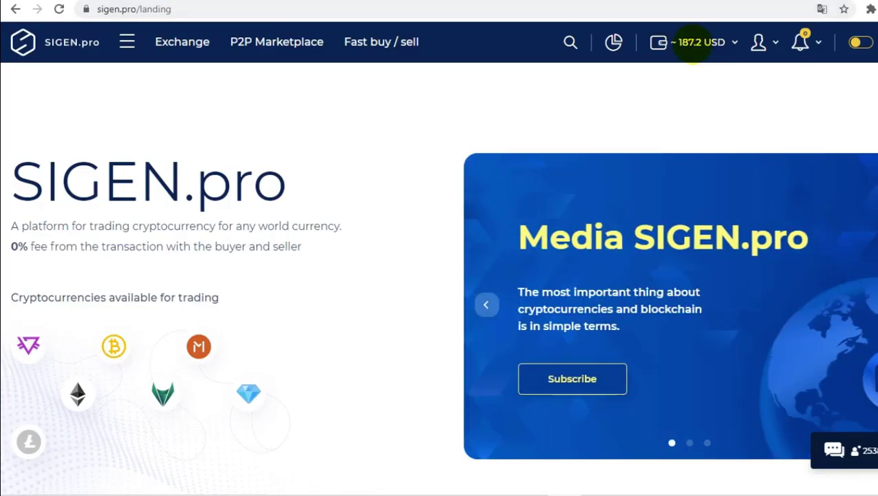
pyautogui.click(691, 43)
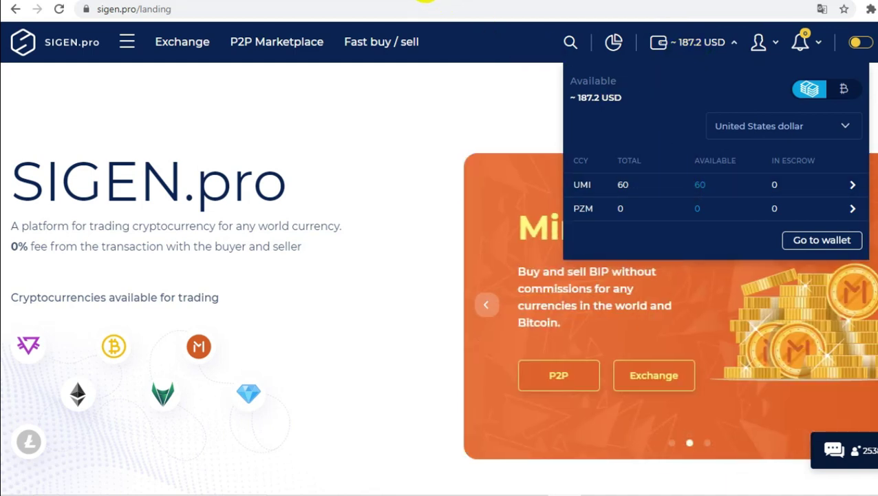
# Switch to the ROY Club website and start joining the club.
pyautogui.click(426, 1)
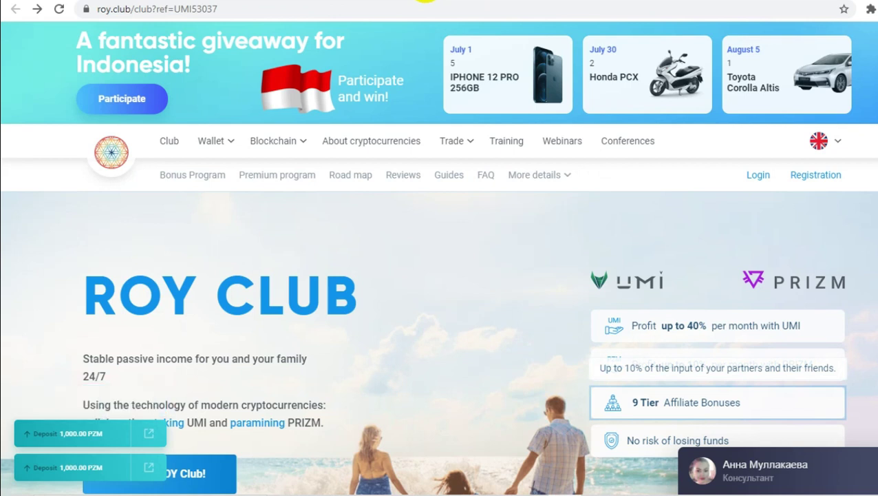
pyautogui.scroll(-2, 365, 277)
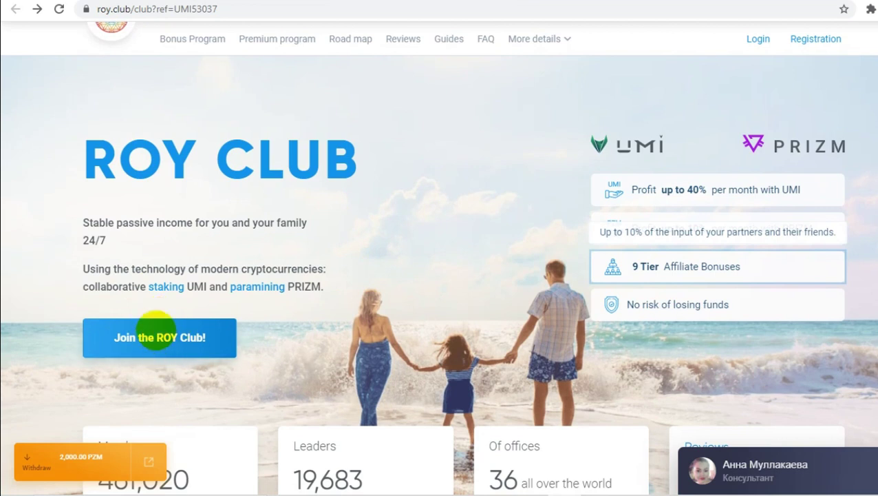
pyautogui.click(165, 338)
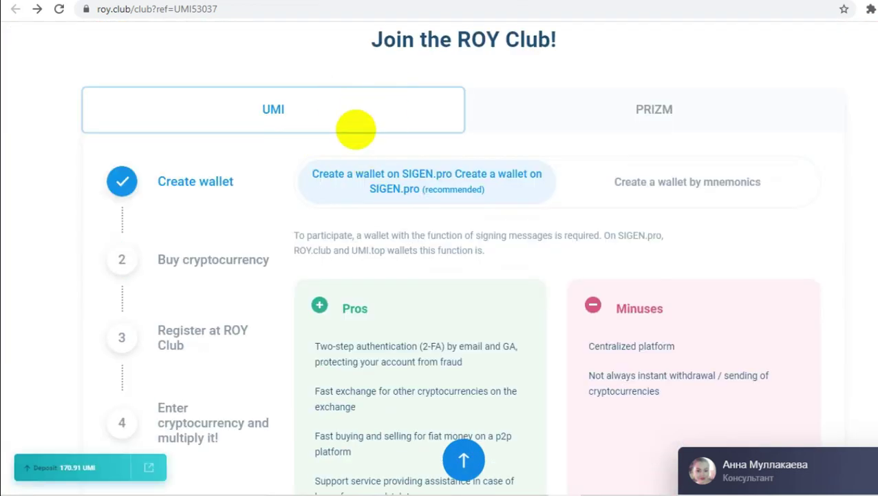
# Indicate in the UMI joining guide that a wallet already exists and that the cryptocurrency is already bought.
pyautogui.scroll(-2, 372, 251)
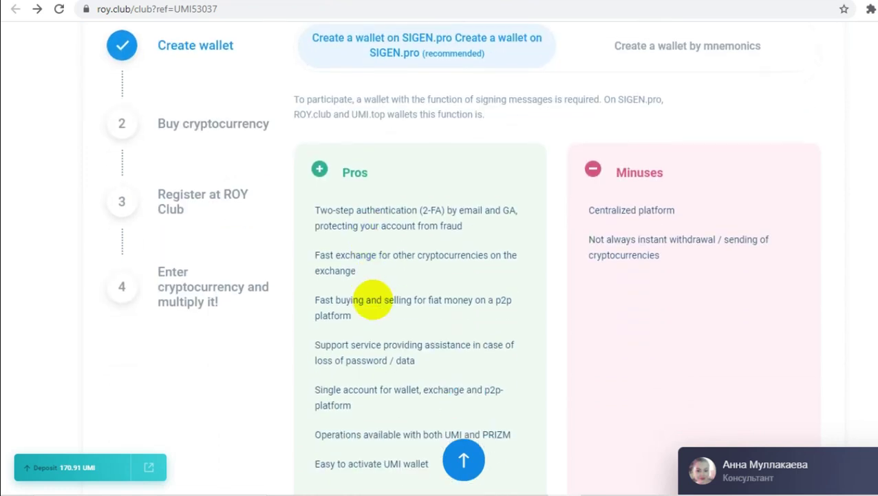
pyautogui.scroll(-2, 375, 301)
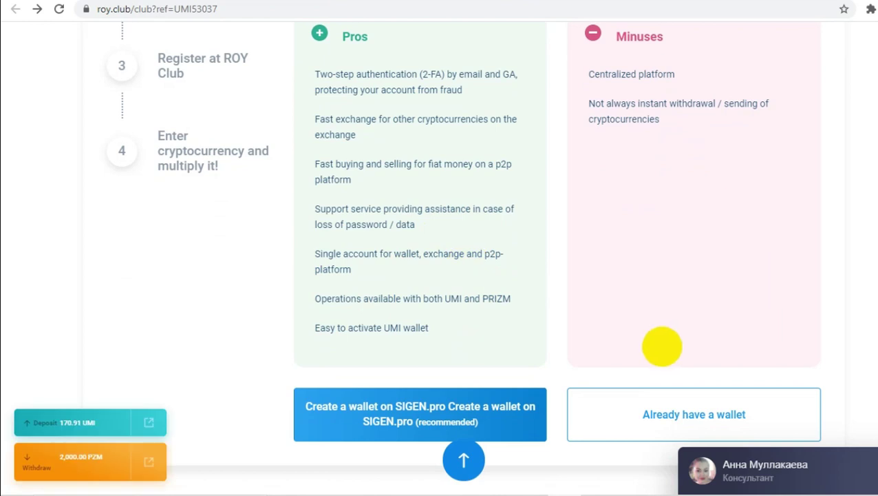
pyautogui.click(700, 414)
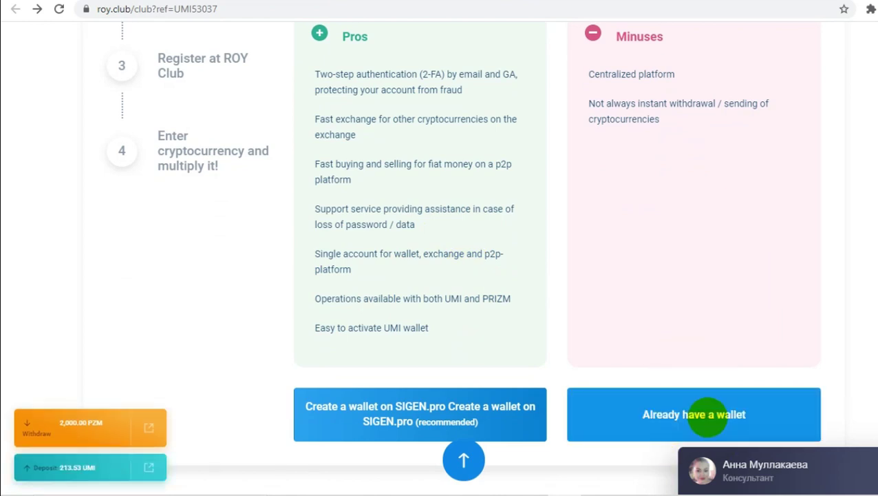
pyautogui.click(711, 414)
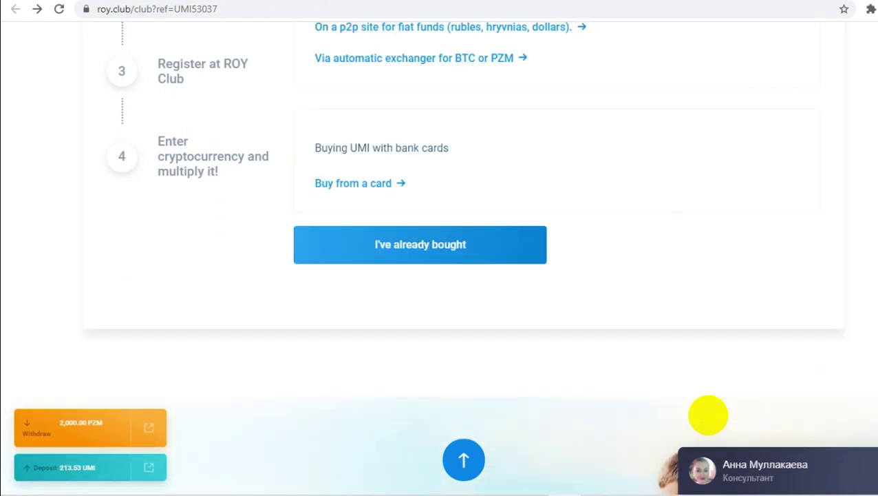
pyautogui.scroll(3, 705, 413)
pyautogui.scroll(-1, 555, 371)
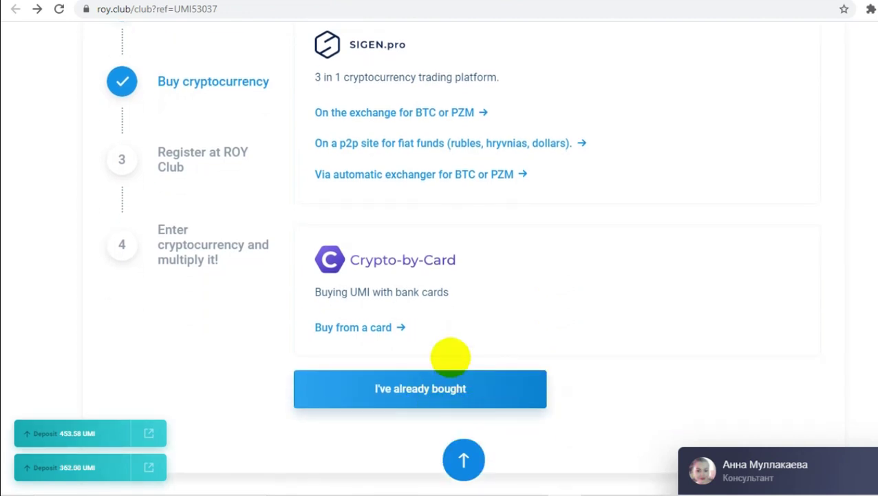
pyautogui.click(430, 388)
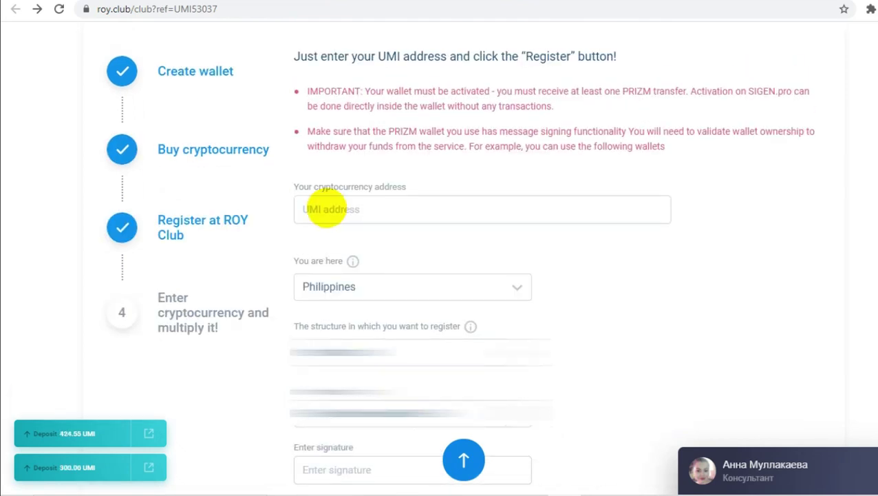
# Copy the first UMI address from the address manager of the SIGEN.pro wallet.
pyautogui.click(320, 206)
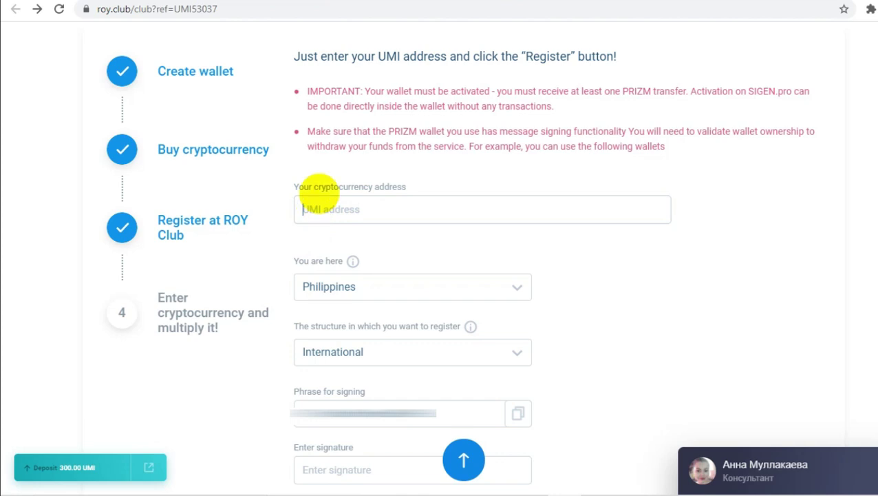
pyautogui.click(260, 2)
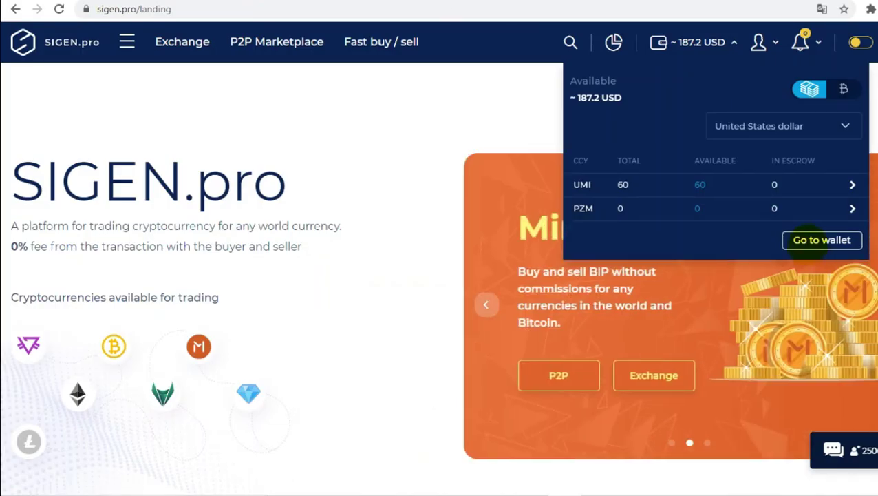
pyautogui.click(822, 240)
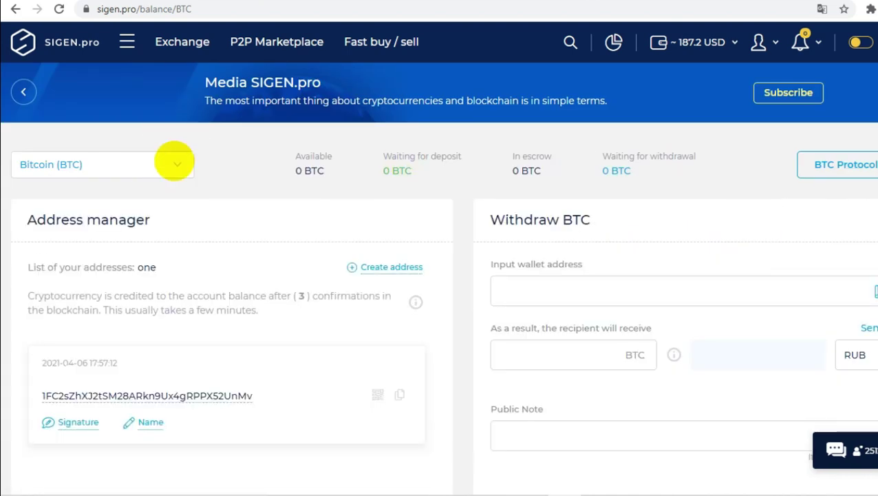
pyautogui.click(176, 164)
pyautogui.click(135, 192)
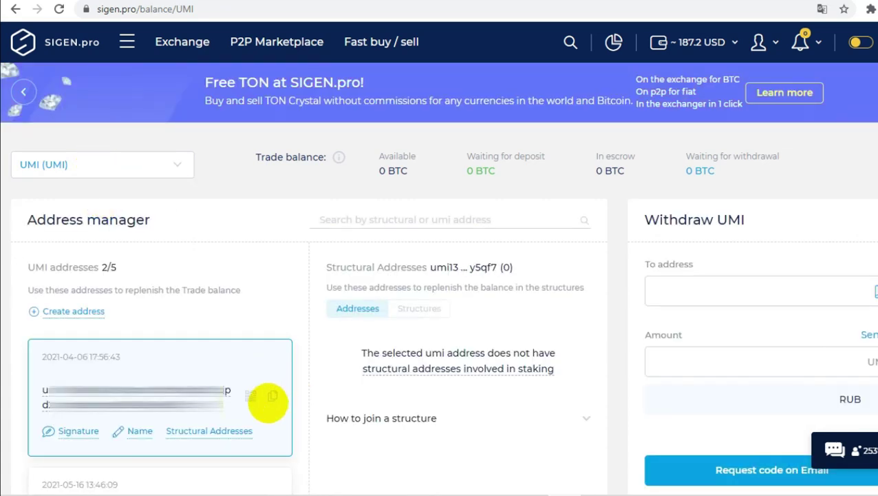
pyautogui.click(273, 396)
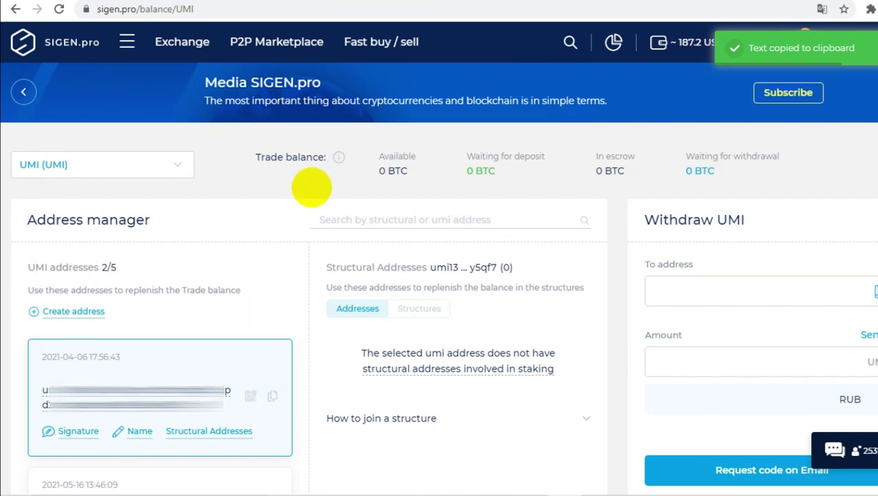
# Paste the copied UMI address as the cryptocurrency address in the ROY Club registration form.
pyautogui.click(411, 1)
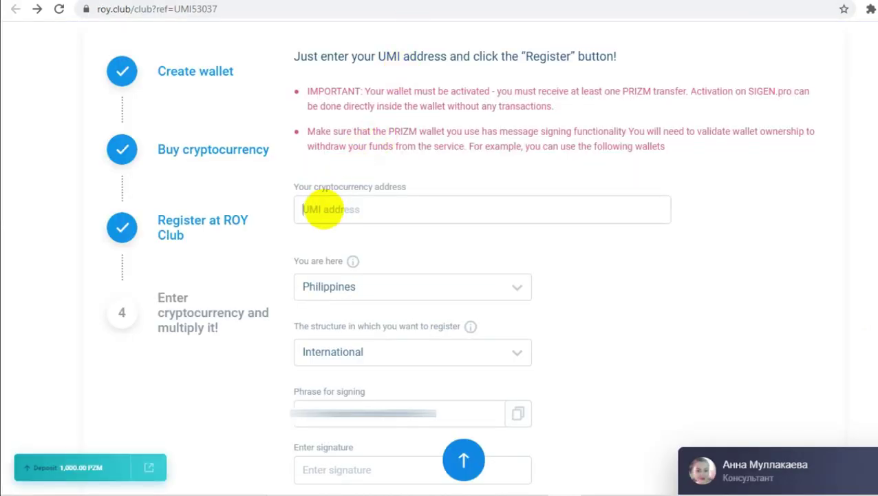
pyautogui.rightClick(324, 209)
pyautogui.click(374, 312)
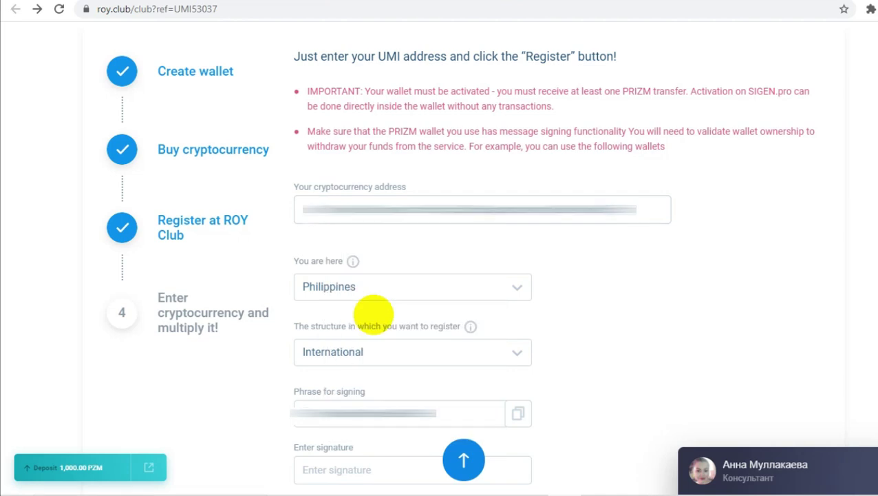
# Copy the phrase for signing from the ROY Club registration form.
pyautogui.scroll(-4, 374, 313)
pyautogui.click(301, 198)
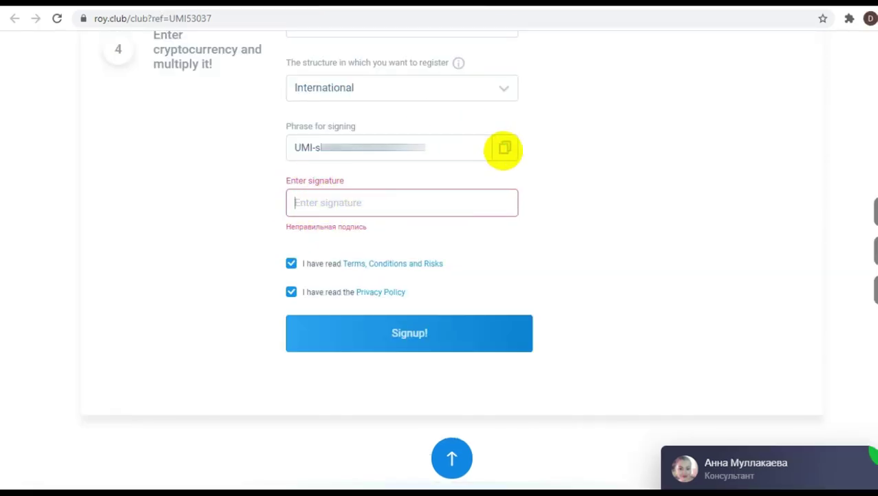
pyautogui.click(504, 148)
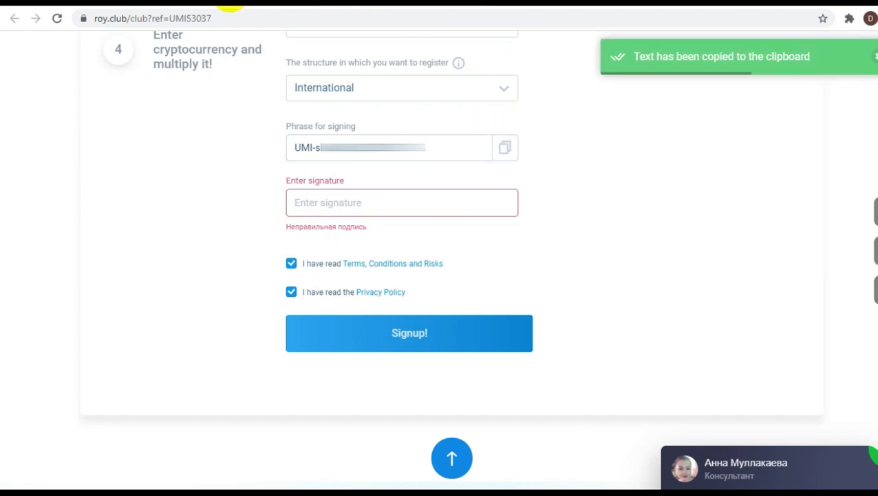
# Generate a message signature for the first UMI address on SIGEN.pro from the phrase for signing copied from ROY Club.
pyautogui.click(229, 5)
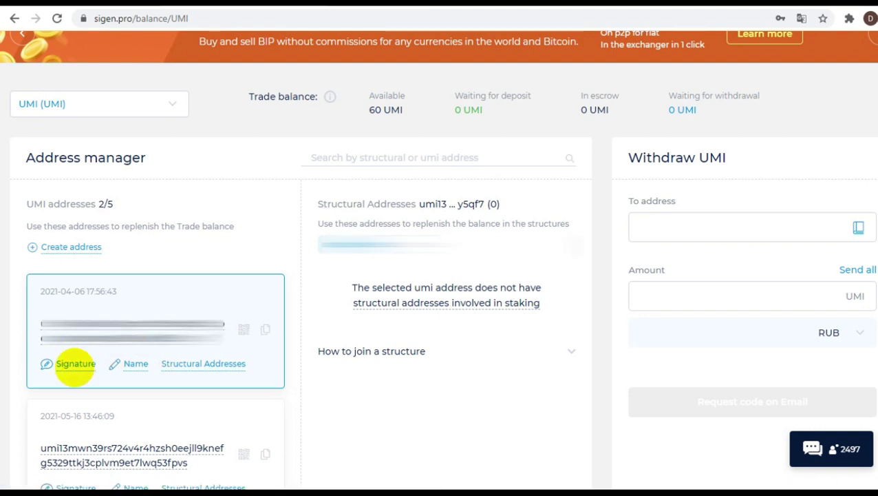
pyautogui.click(74, 364)
pyautogui.click(330, 303)
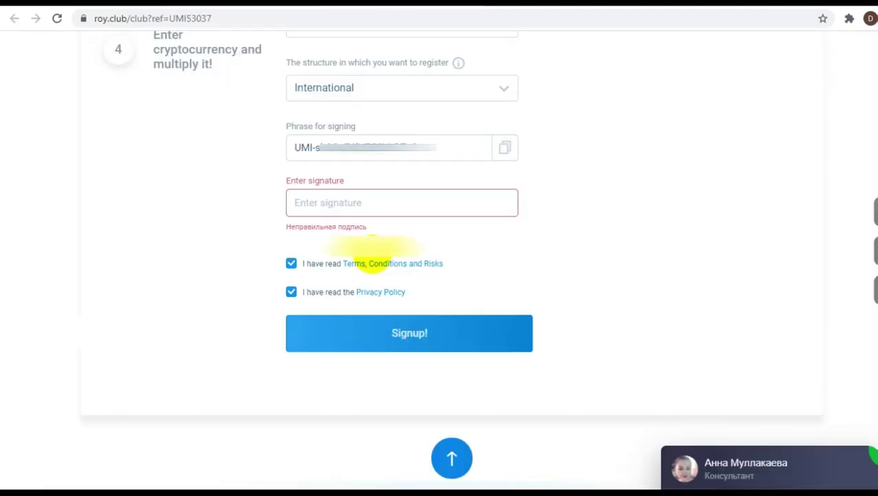
pyautogui.click(282, 9)
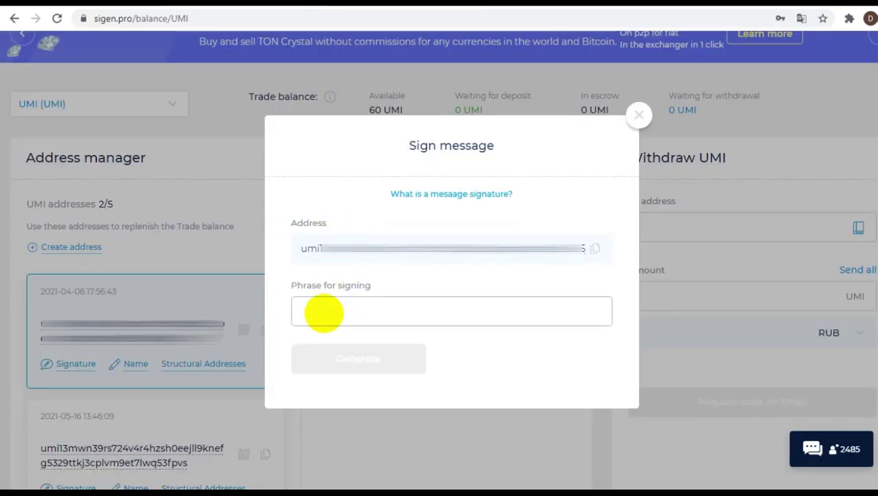
pyautogui.rightClick(321, 310)
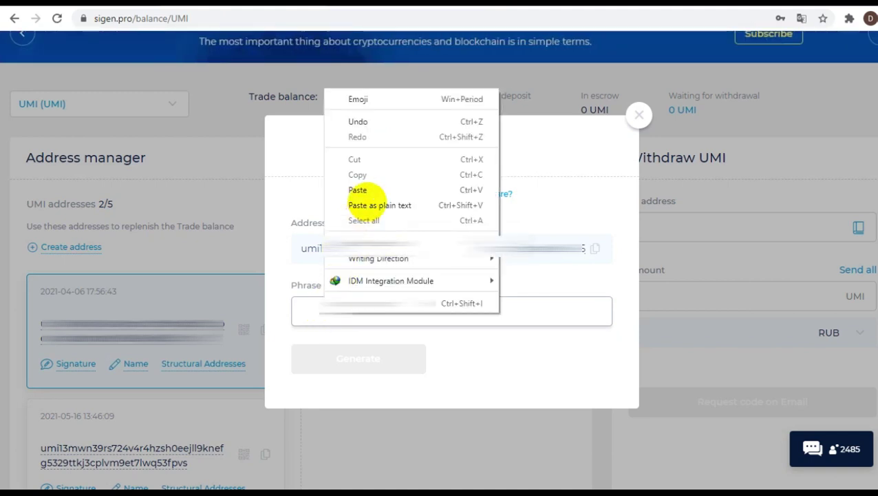
pyautogui.click(363, 116)
pyautogui.hotkey('ctrl', 'v')
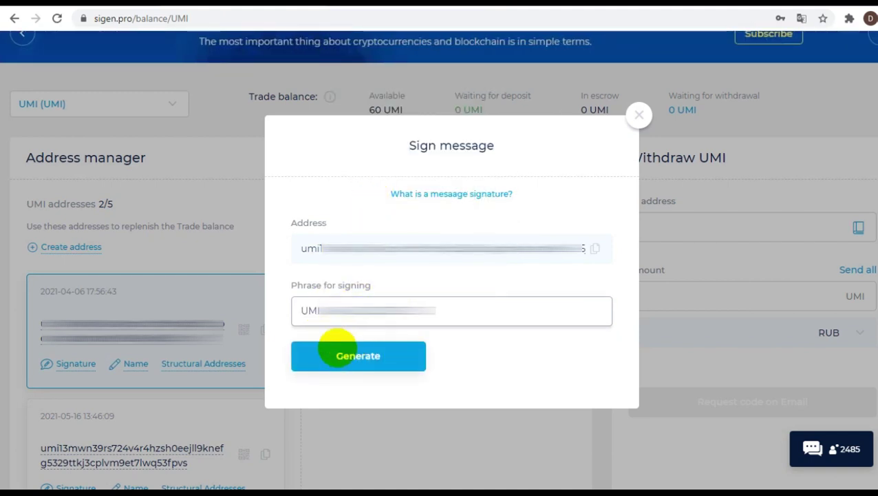
pyautogui.click(344, 352)
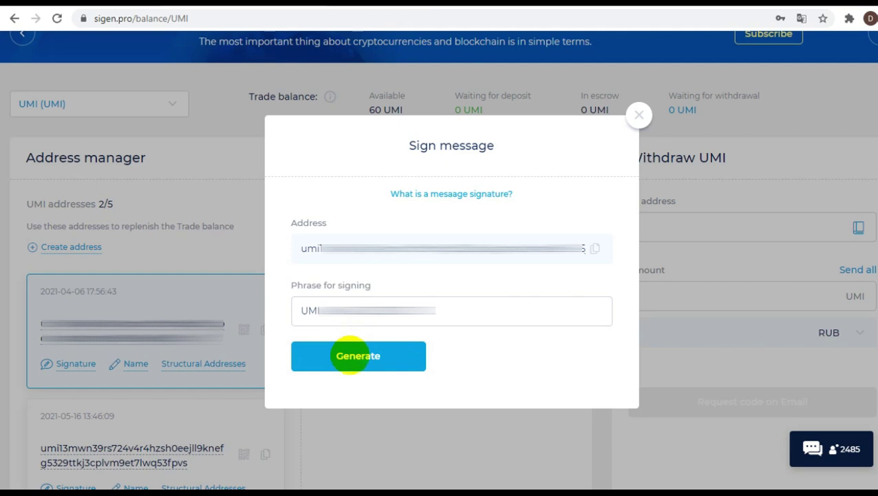
pyautogui.click(357, 356)
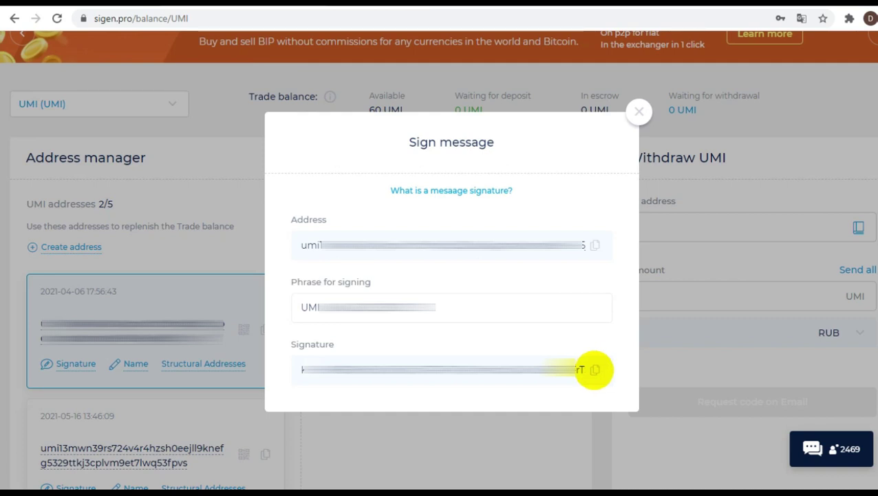
# Copy the generated signature into the signature field of the ROY Club registration form and submit the sign-up.
pyautogui.click(595, 370)
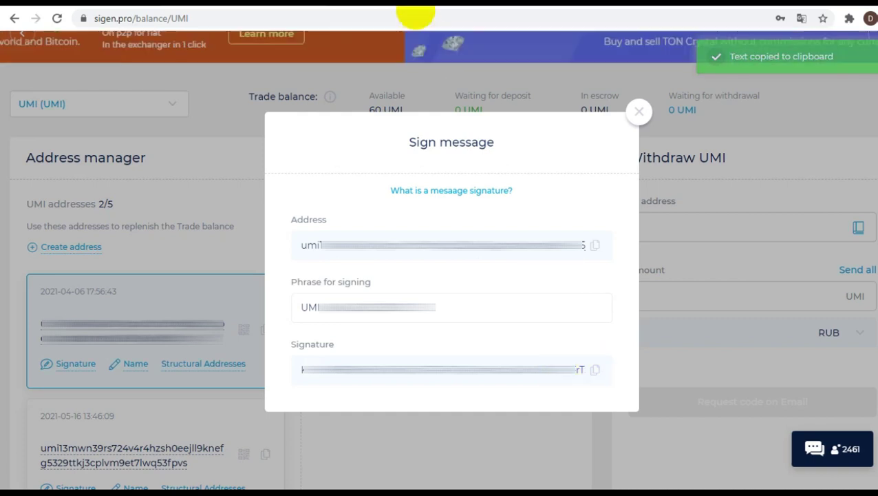
pyautogui.click(408, 4)
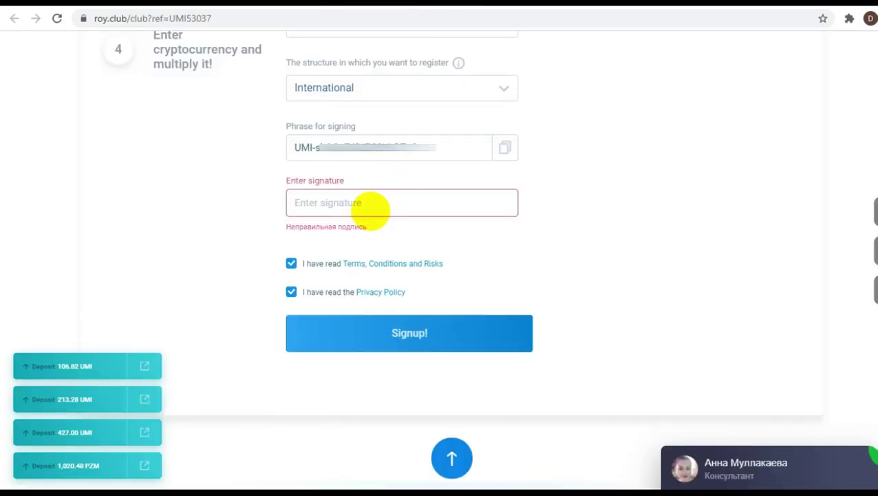
pyautogui.rightClick(372, 208)
pyautogui.click(402, 310)
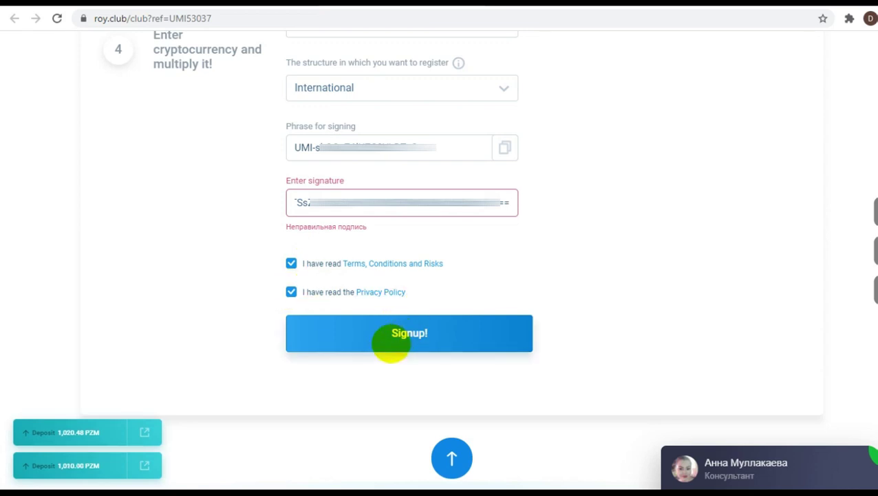
pyautogui.click(409, 333)
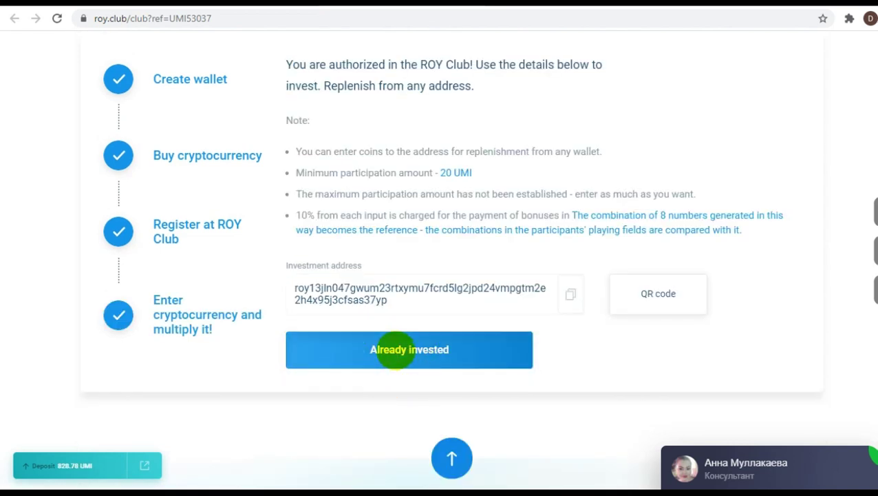
# Continue to the UMI personal account as already invested and decline changing the assigned referral.
pyautogui.click(395, 349)
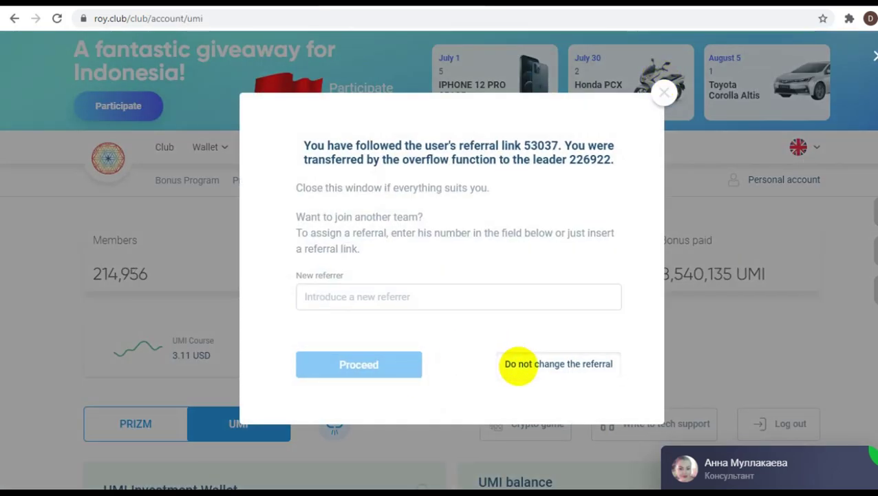
pyautogui.click(518, 364)
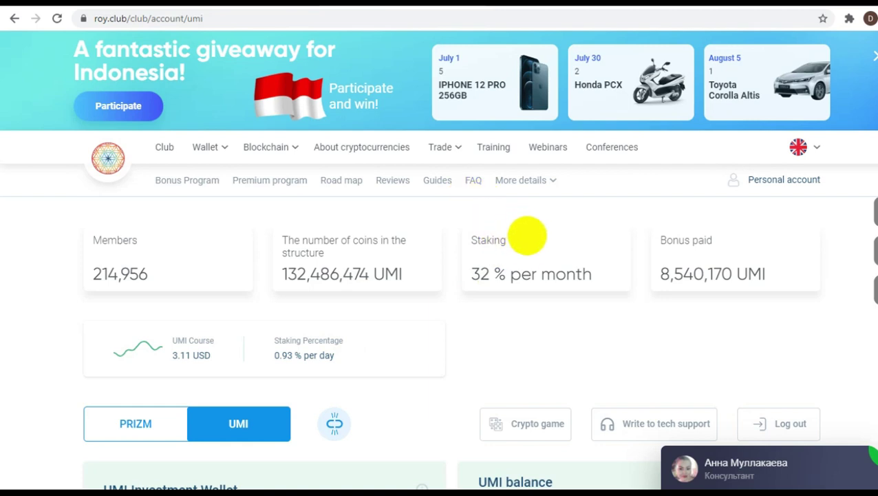
pyautogui.scroll(-2, 525, 220)
pyautogui.scroll(-3, 489, 310)
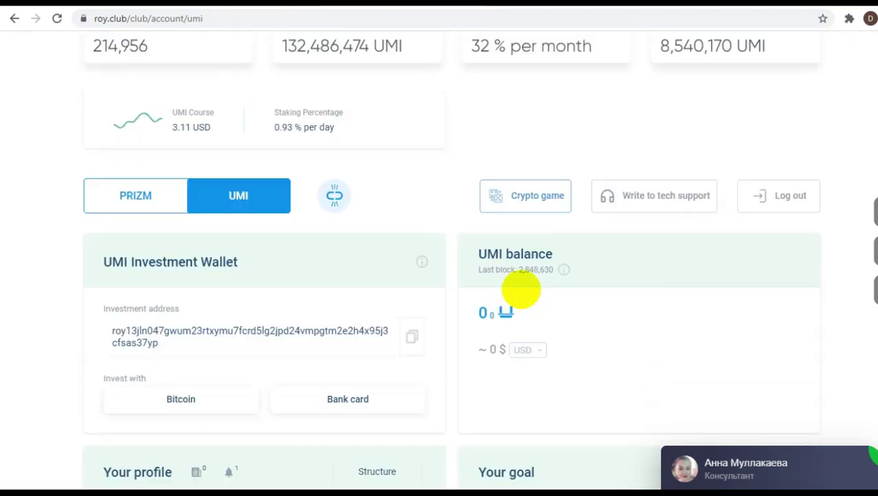
# Check the UMI balance in the ROY Club account against the available UMI funds in the SIGEN.pro wallet.
pyautogui.scroll(-1, 521, 290)
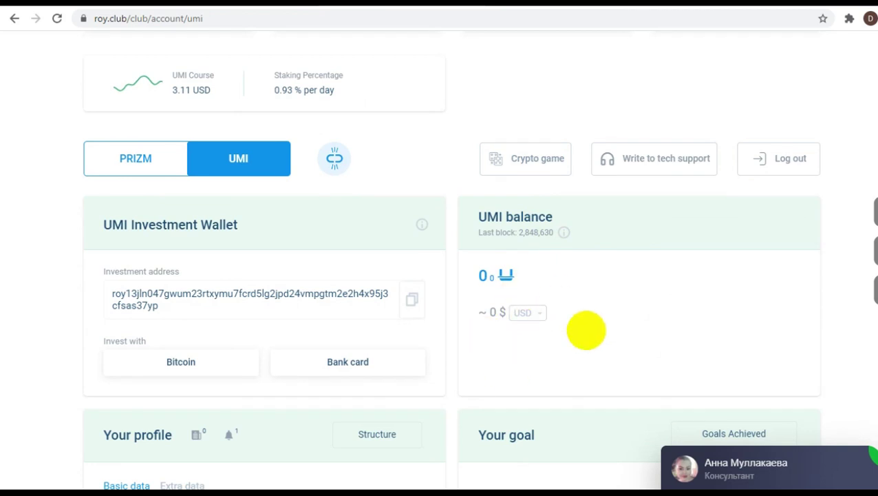
pyautogui.scroll(-2, 554, 317)
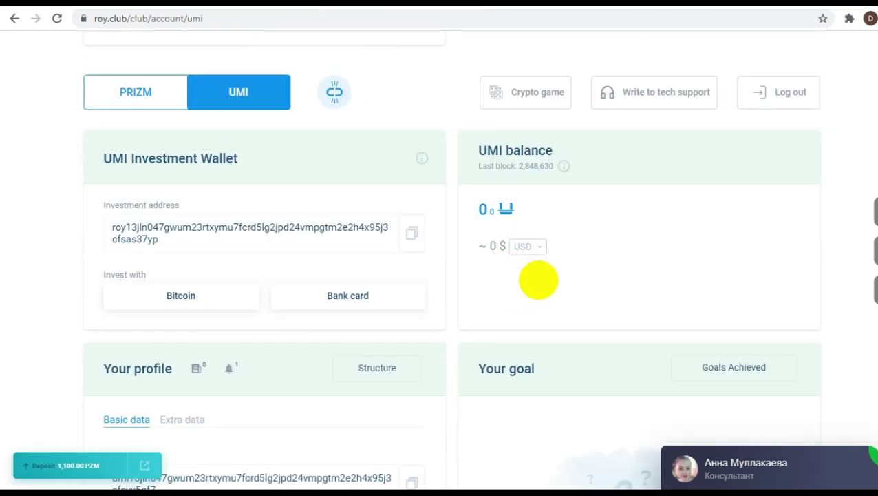
pyautogui.click(245, 6)
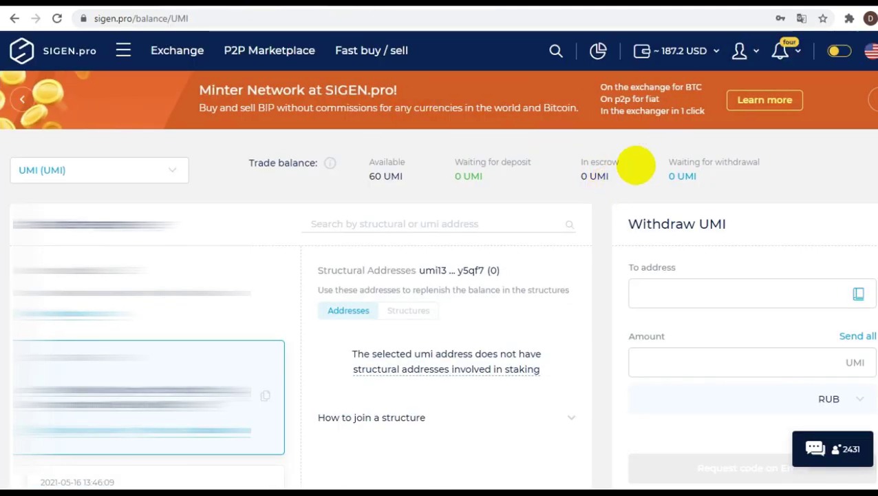
pyautogui.click(690, 49)
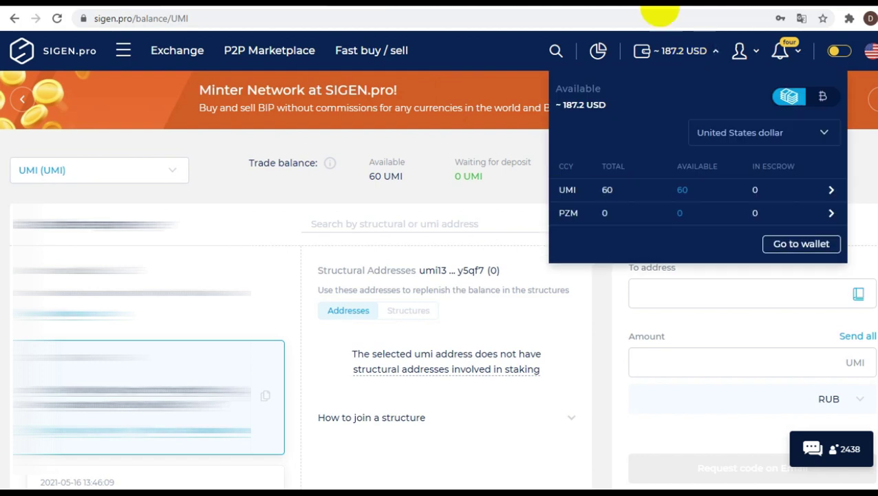
pyautogui.click(430, 6)
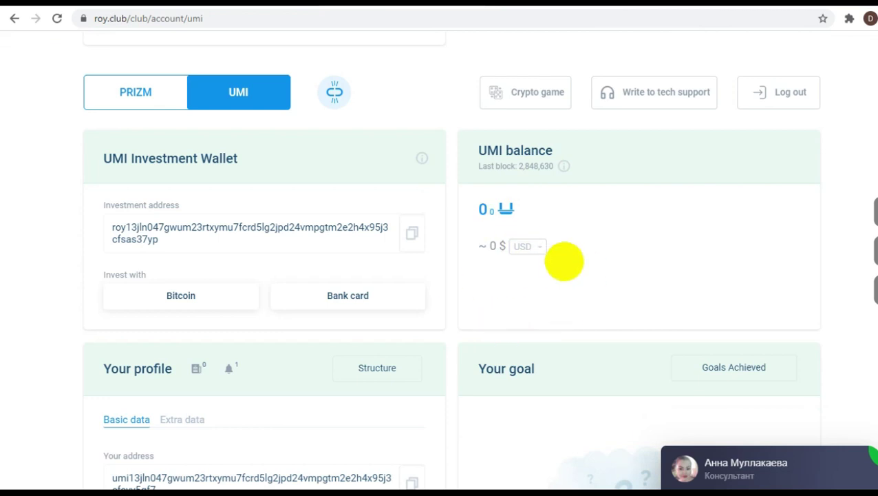
# Examine the monthly staking rate and the daily staking percentage in the ROY Club UMI account.
pyautogui.scroll(4, 545, 274)
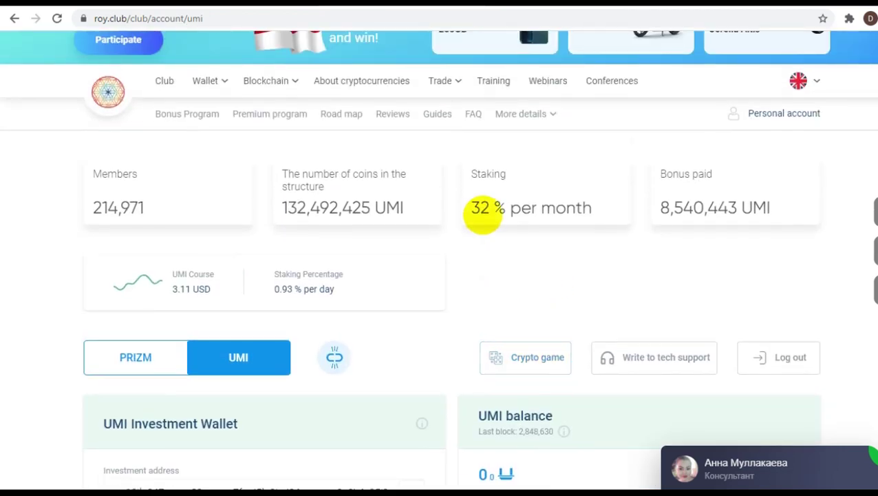
pyautogui.moveTo(472, 205); pyautogui.dragTo(593, 210)
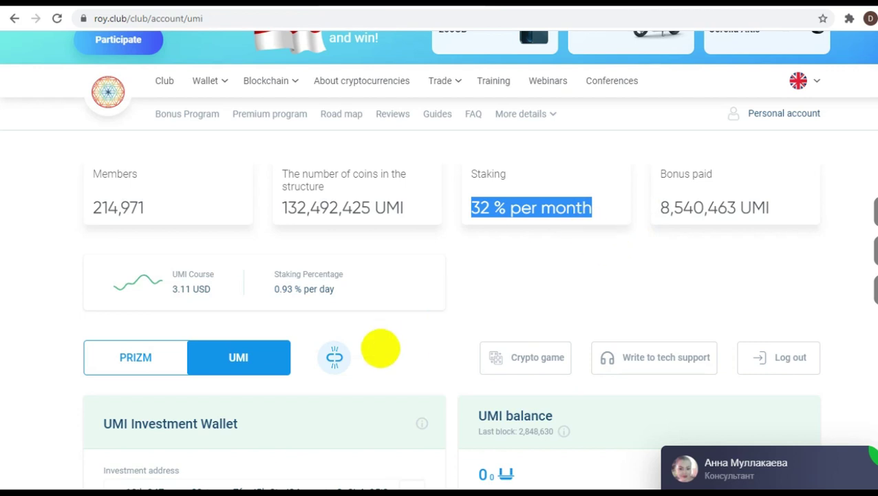
pyautogui.moveTo(274, 285); pyautogui.dragTo(329, 294)
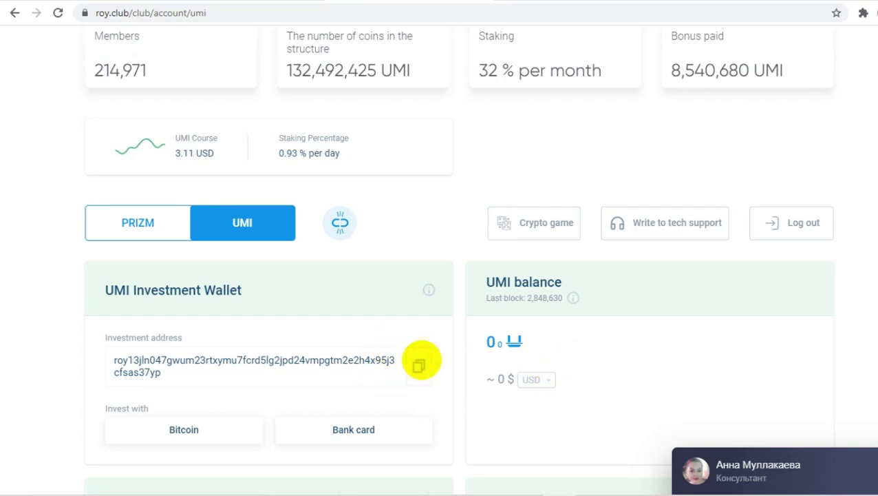
# Copy the ROY Club investment address and paste it as the destination address of the UMI withdrawal on SIGEN.pro.
pyautogui.click(420, 362)
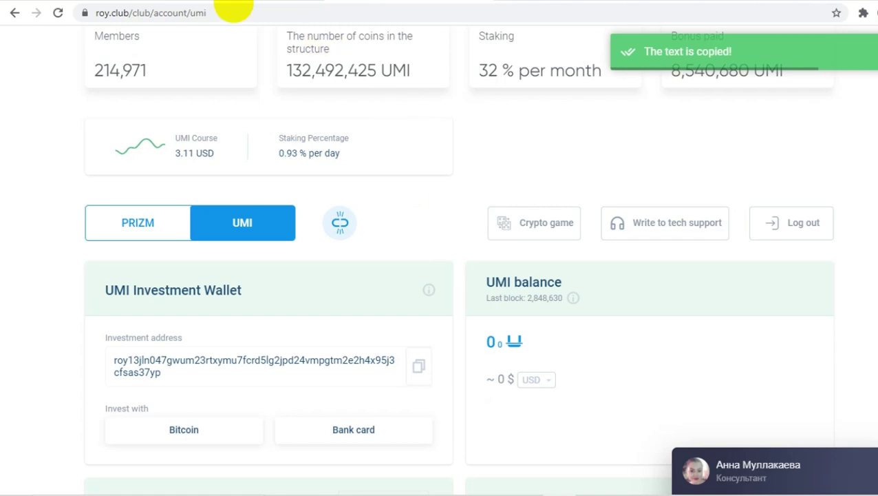
pyautogui.click(239, 5)
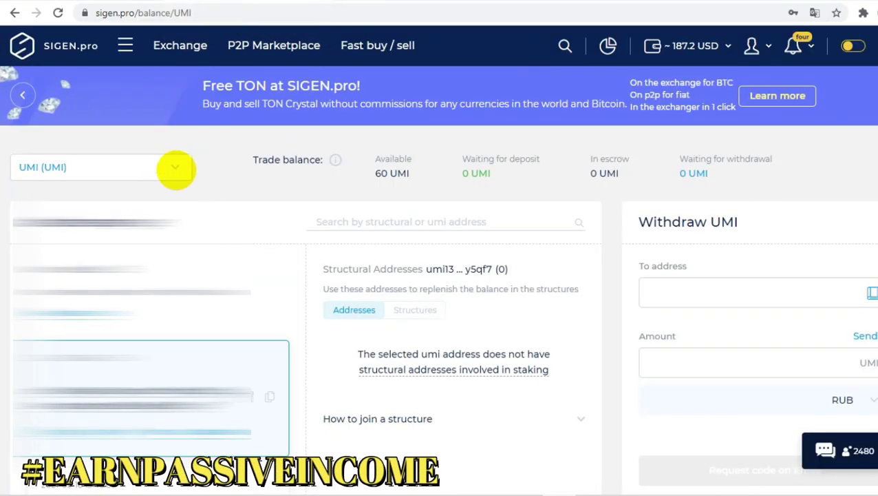
pyautogui.click(171, 171)
pyautogui.click(131, 193)
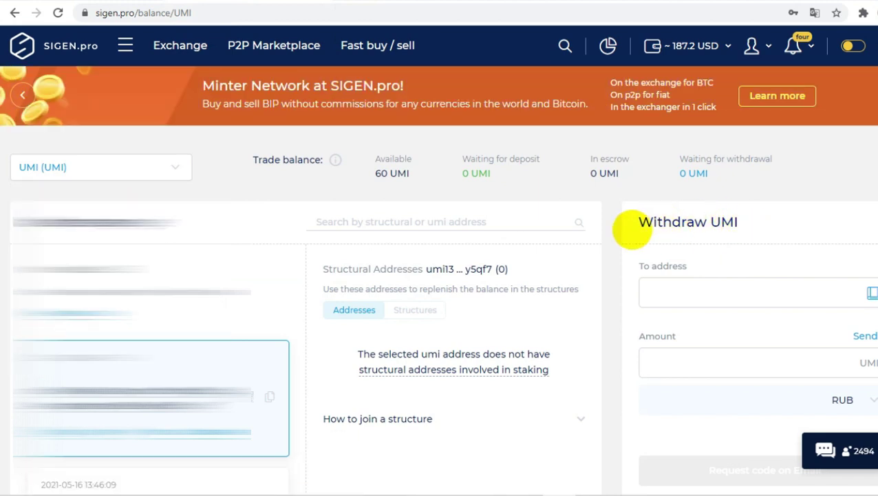
pyautogui.click(667, 290)
pyautogui.rightClick(667, 290)
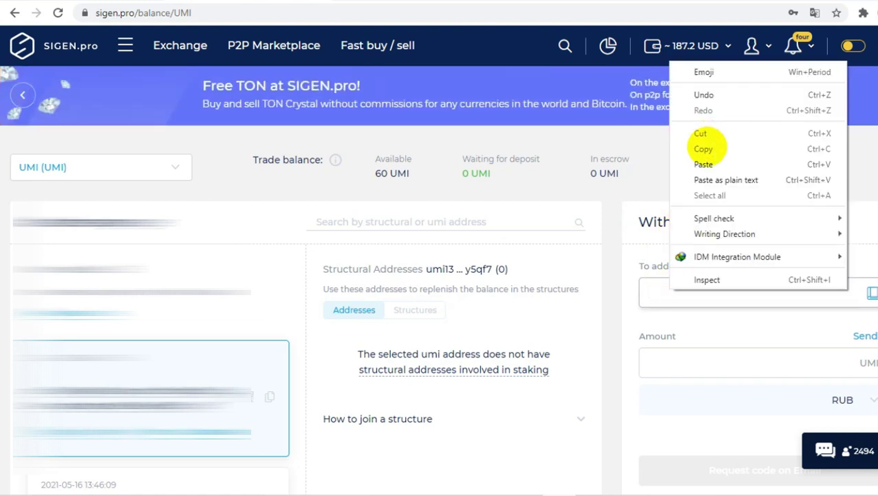
pyautogui.click(709, 165)
# Set the withdrawal amount to 50 UMI and show its equivalent value in USD.
pyautogui.click(720, 370)
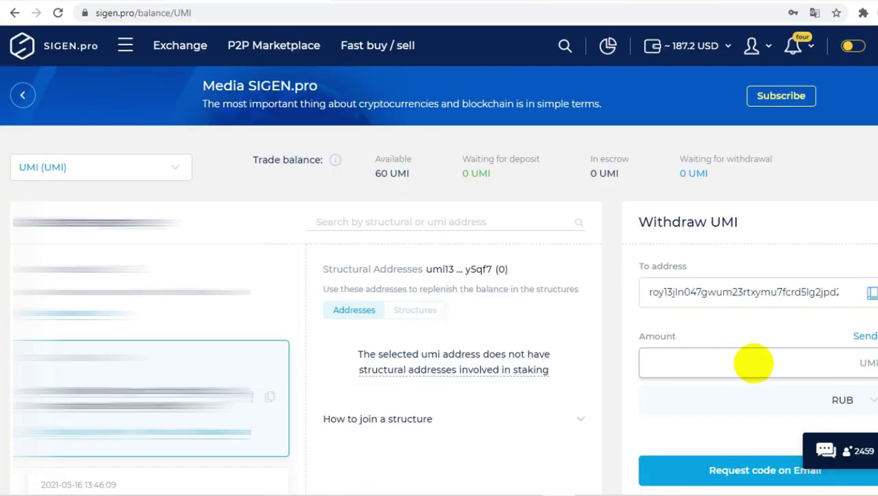
pyautogui.write('50')
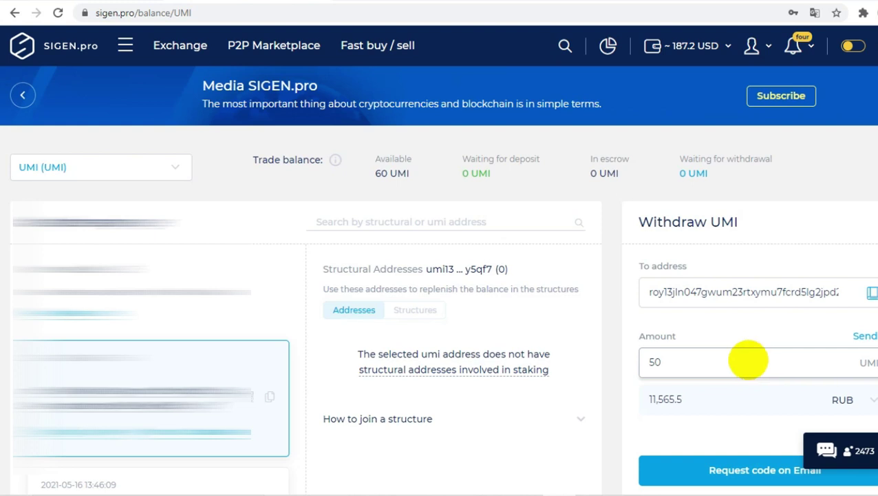
pyautogui.click(859, 400)
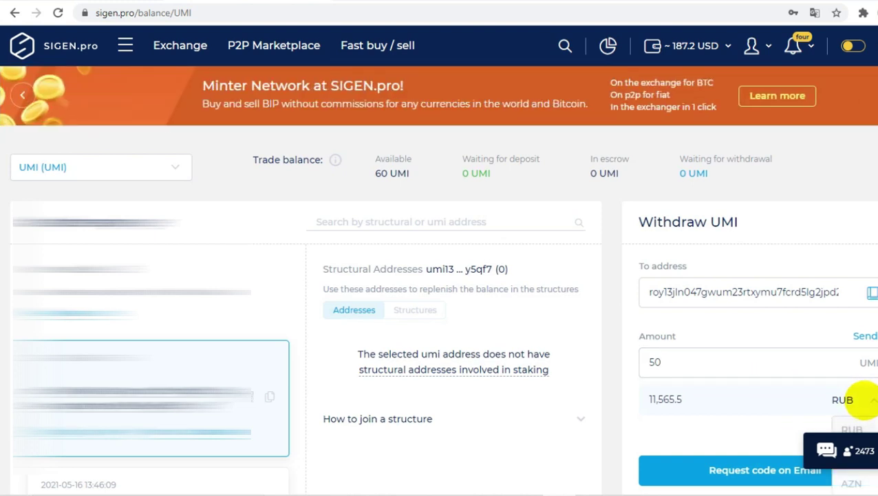
pyautogui.scroll(-10, 859, 400)
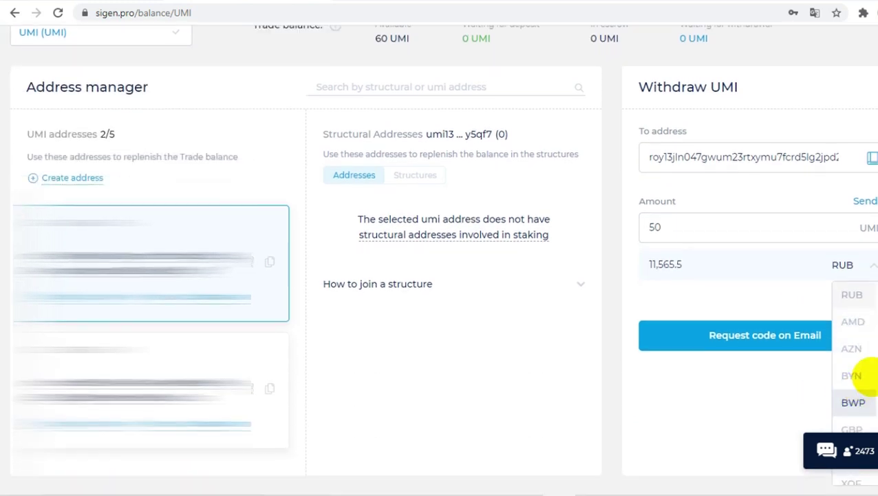
pyautogui.scroll(-3, 869, 365)
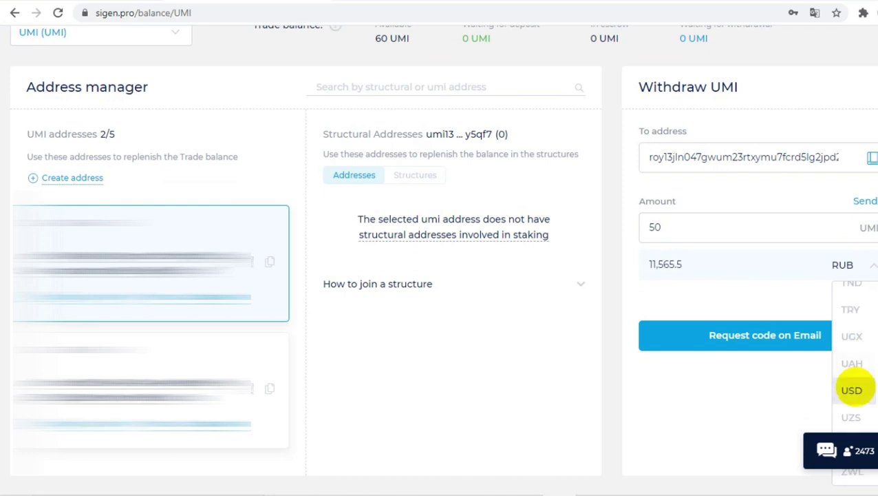
pyautogui.click(854, 389)
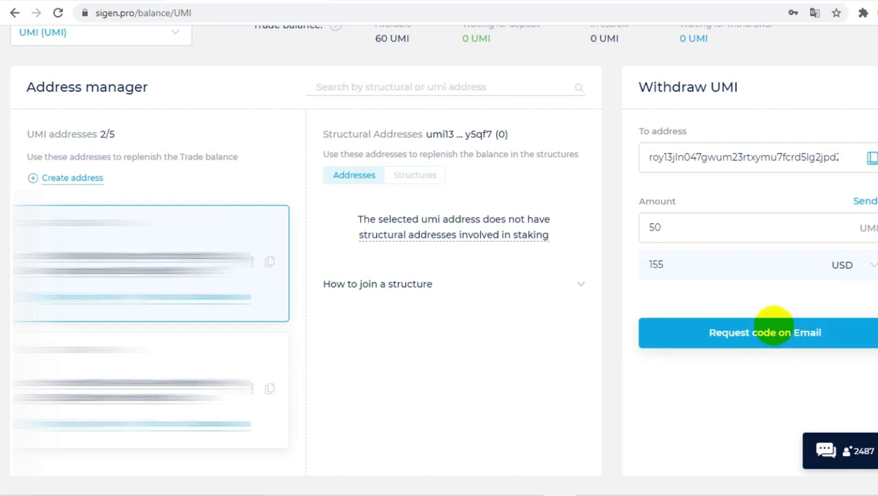
# Request the withdrawal code by email and copy the activation code from the SIGEN.pro message in Gmail.
pyautogui.click(772, 332)
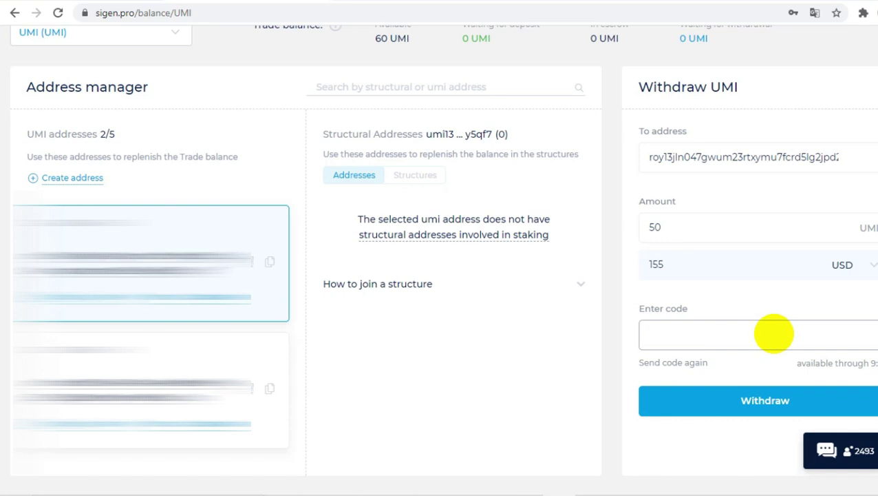
pyautogui.hotkey('ctrl', 'Tab')
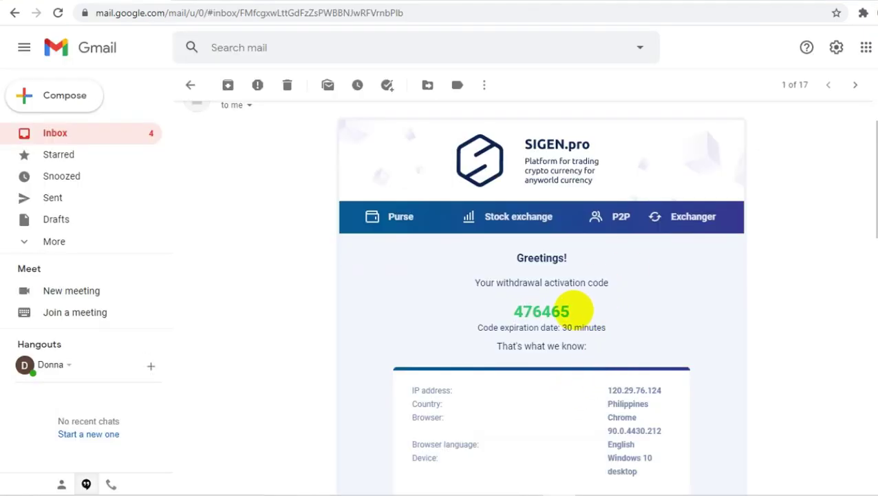
pyautogui.moveTo(573, 311); pyautogui.dragTo(516, 315)
pyautogui.rightClick(516, 317)
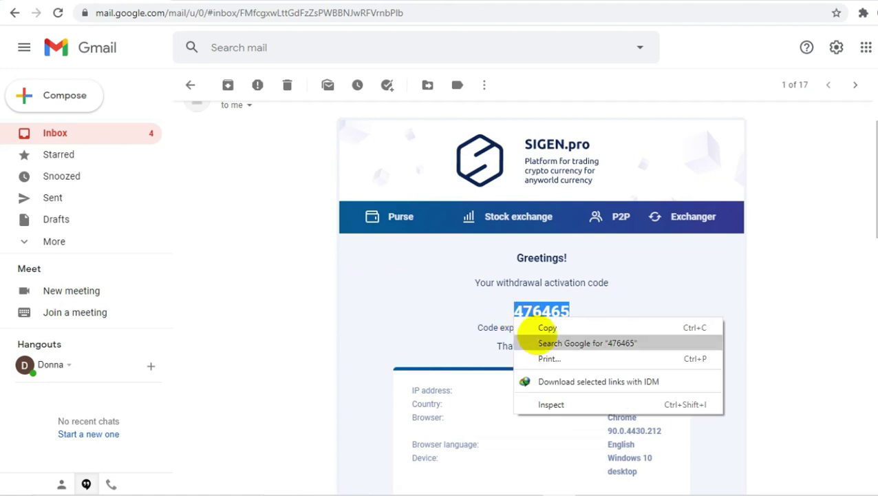
pyautogui.click(544, 328)
# Paste the withdrawal activation code into the code field on SIGEN.pro and submit the withdrawal.
pyautogui.click(288, 1)
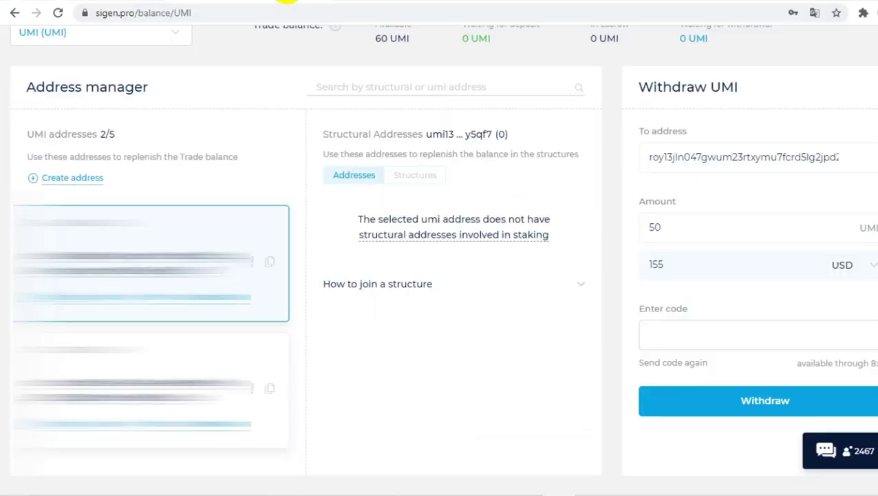
pyautogui.click(679, 335)
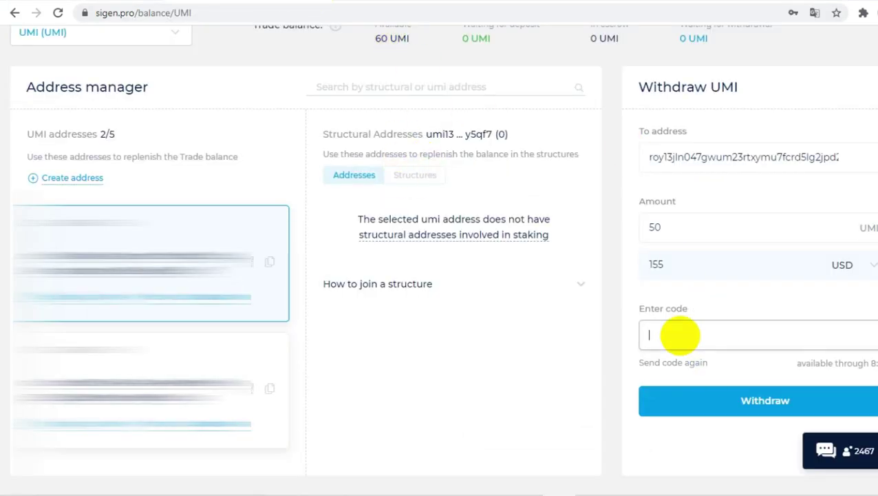
pyautogui.rightClick(679, 335)
pyautogui.click(712, 208)
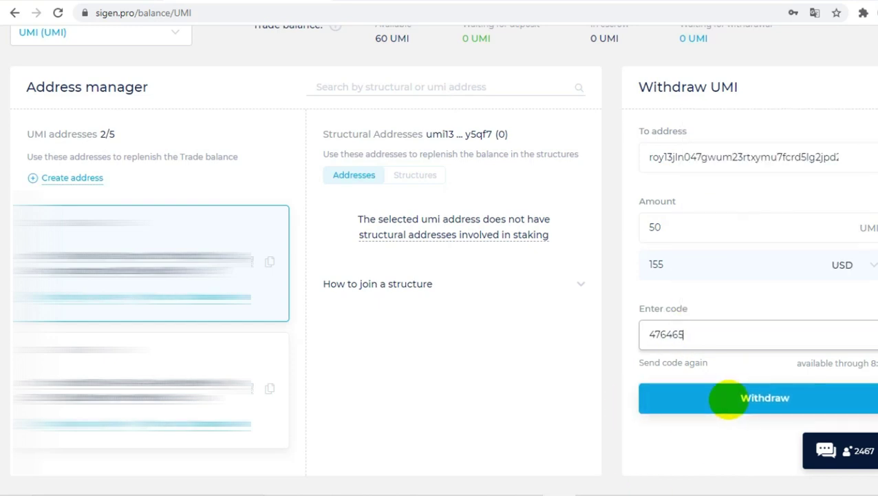
pyautogui.click(728, 398)
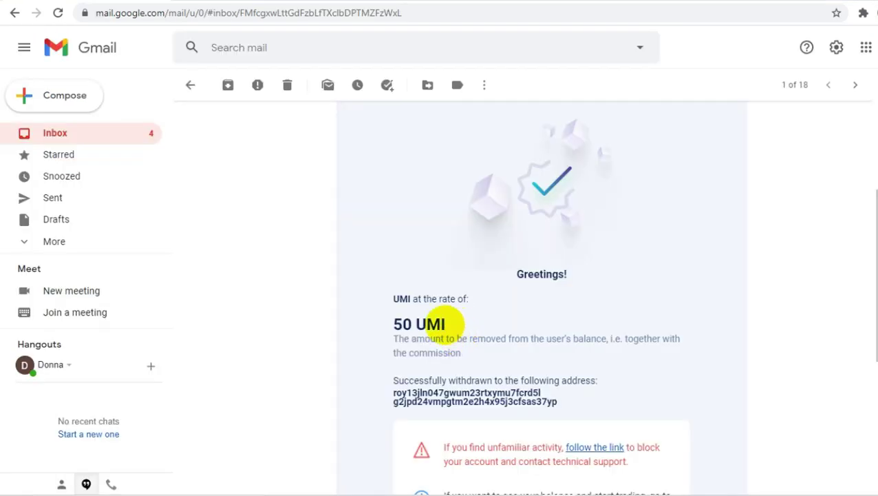
# Review the withdrawn amount in the SIGEN.pro confirmation email and the UMI balance in the ROY Club account.
pyautogui.moveTo(447, 324); pyautogui.dragTo(398, 332)
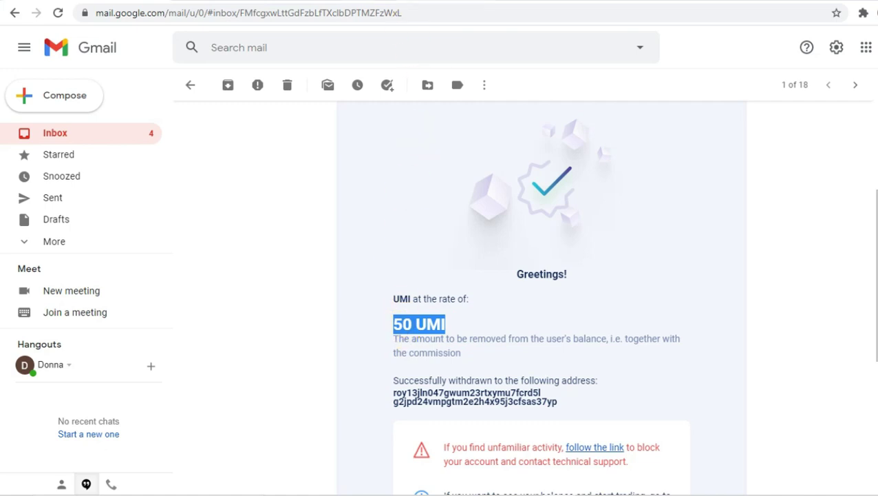
pyautogui.click(400, 1)
pyautogui.click(425, 4)
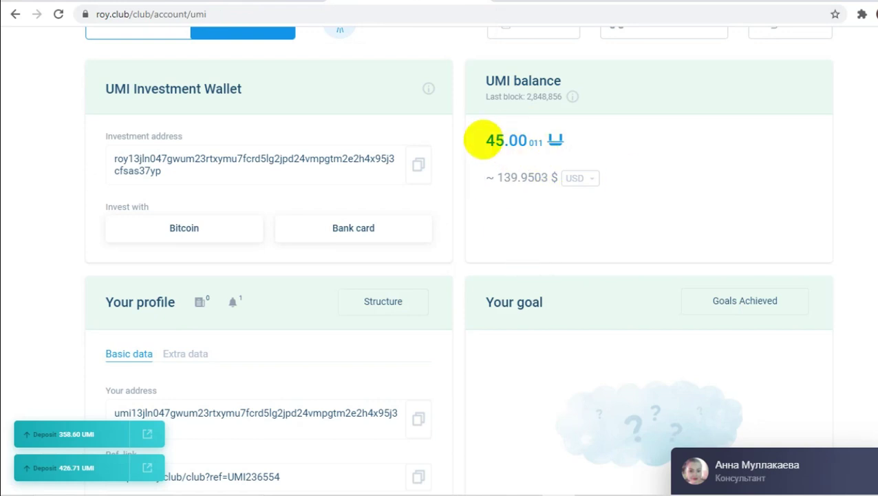
pyautogui.moveTo(488, 141); pyautogui.dragTo(545, 141)
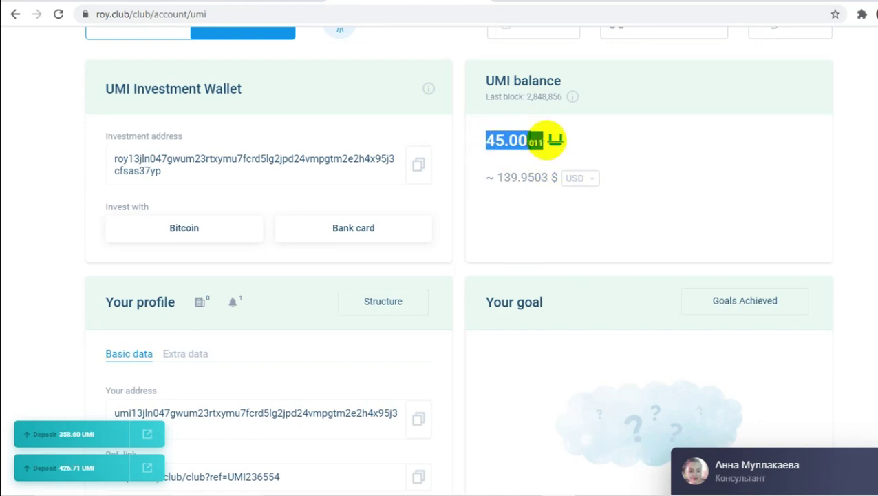
# Compare the withdrawal entry in SIGEN.pro's UMI history with the credited balance in the ROY Club account.
pyautogui.click(233, 4)
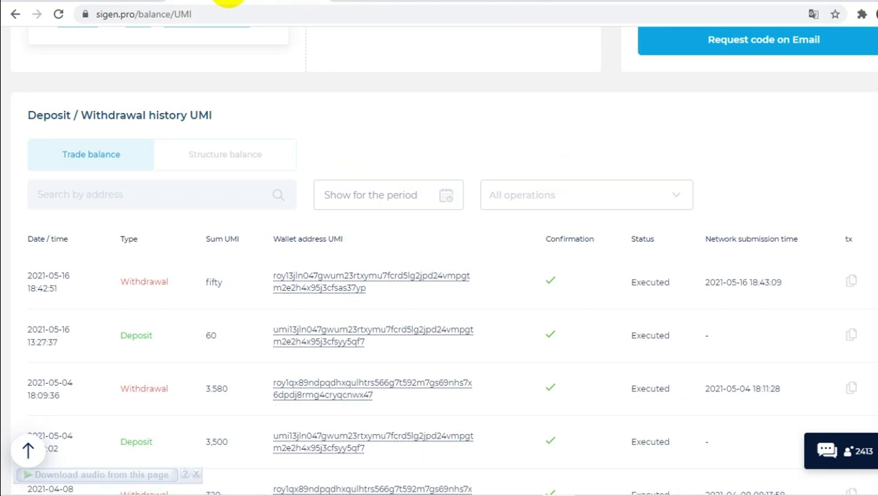
pyautogui.click(425, 4)
pyautogui.click(467, 147)
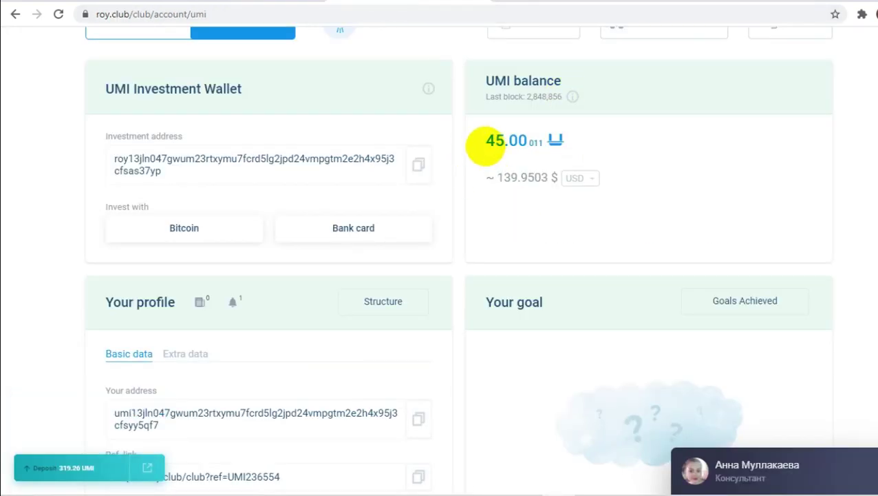
pyautogui.moveTo(487, 141); pyautogui.dragTo(531, 142)
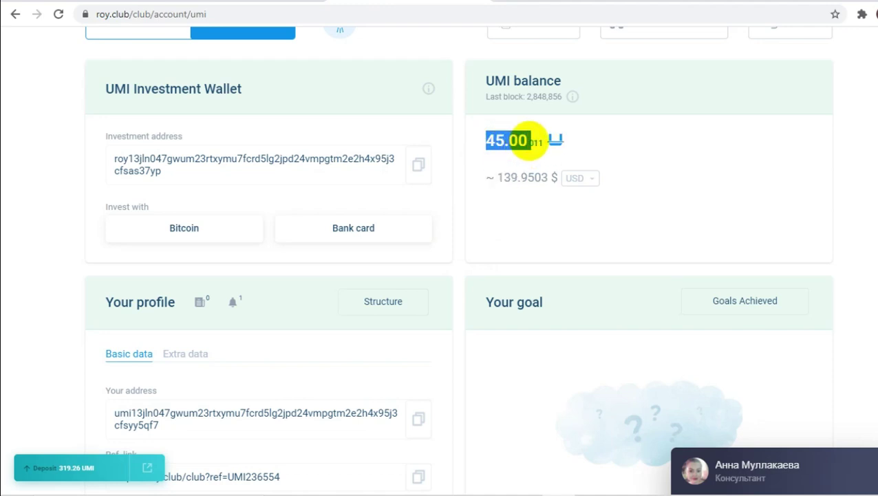
pyautogui.click(542, 199)
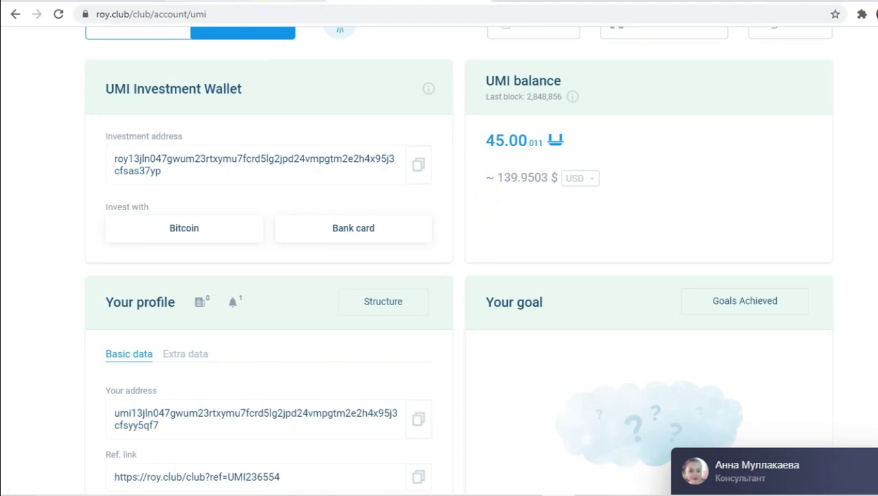
# Show the Structure balance history of UMI on SIGEN.pro and examine the sum of the deposit entry.
pyautogui.click(244, 2)
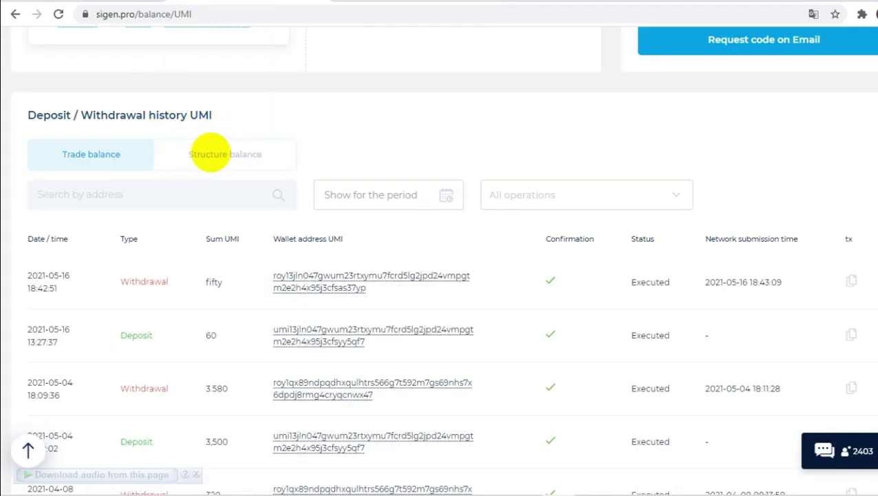
pyautogui.click(210, 155)
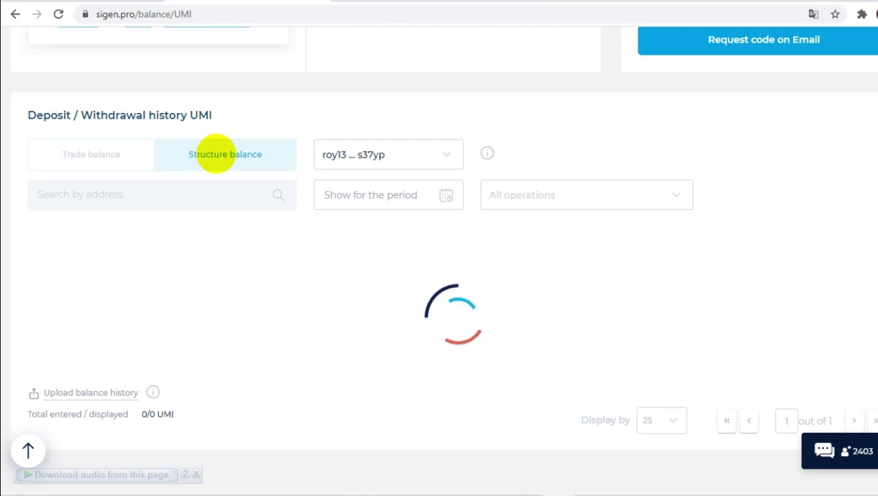
pyautogui.doubleClick(197, 282)
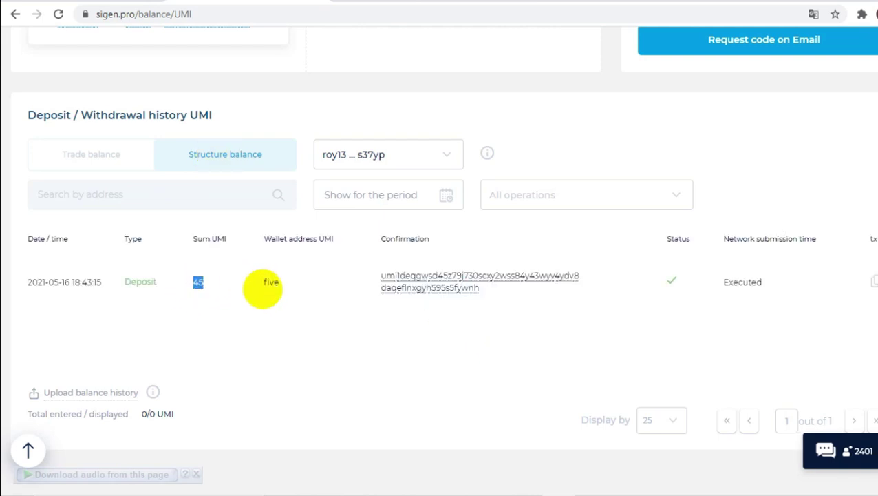
# Examine the wallet address column of the Structure balance deposit entry on SIGEN.pro.
pyautogui.moveTo(263, 283); pyautogui.dragTo(278, 285)
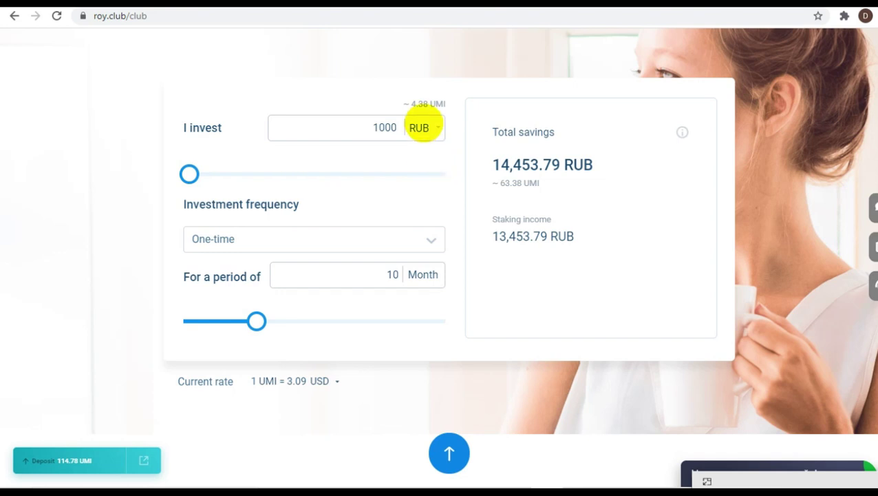
# On the ROY Club page, set the savings calculator to an investment of 45 UMI for a period of 2 months.
pyautogui.click(432, 129)
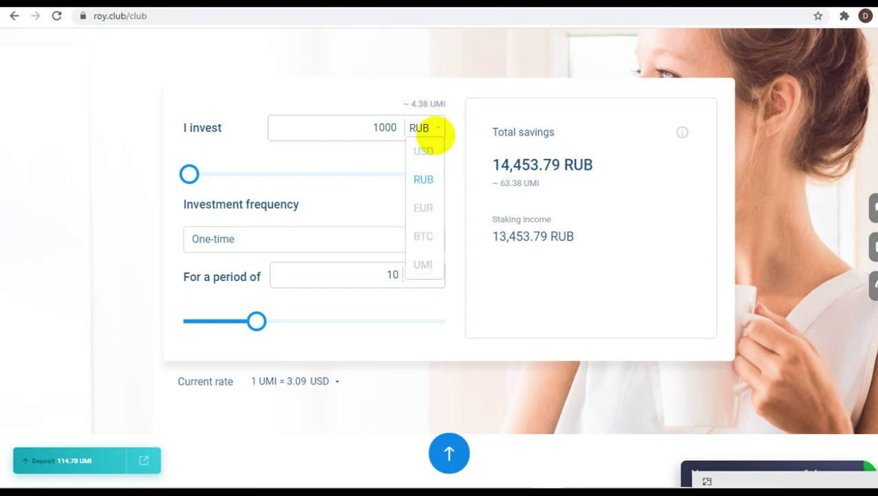
pyautogui.click(425, 264)
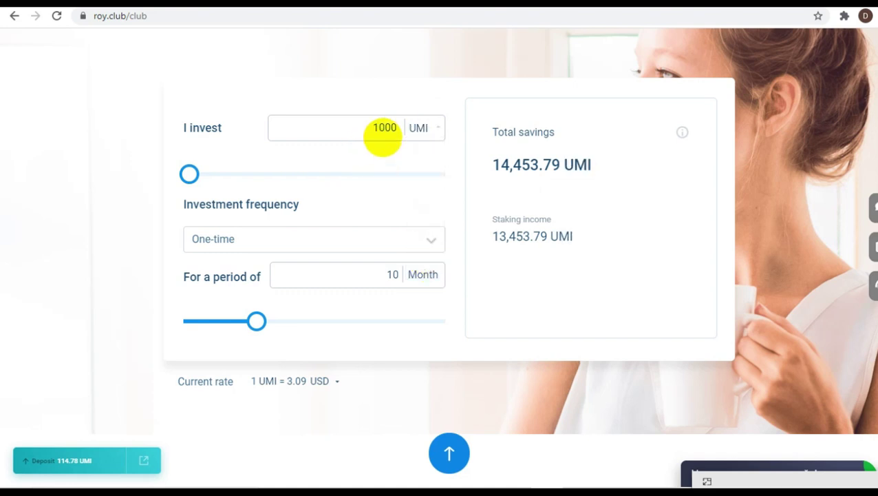
pyautogui.moveTo(392, 128); pyautogui.dragTo(371, 128)
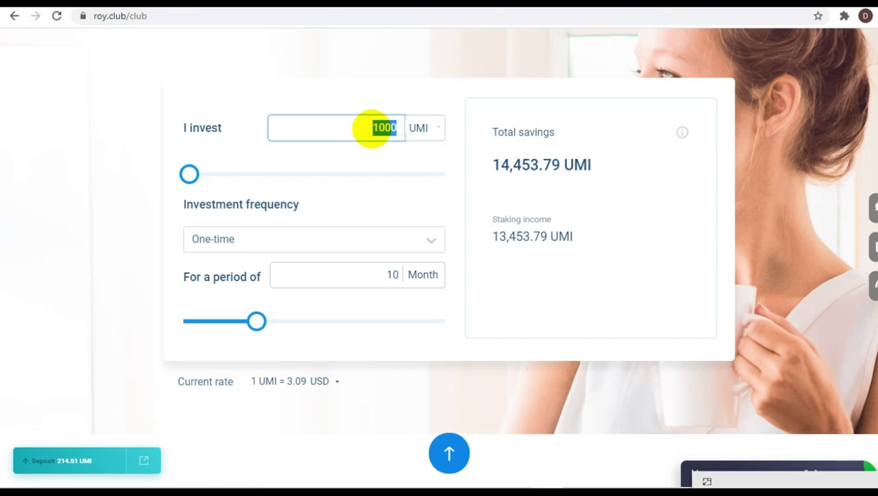
pyautogui.write('45')
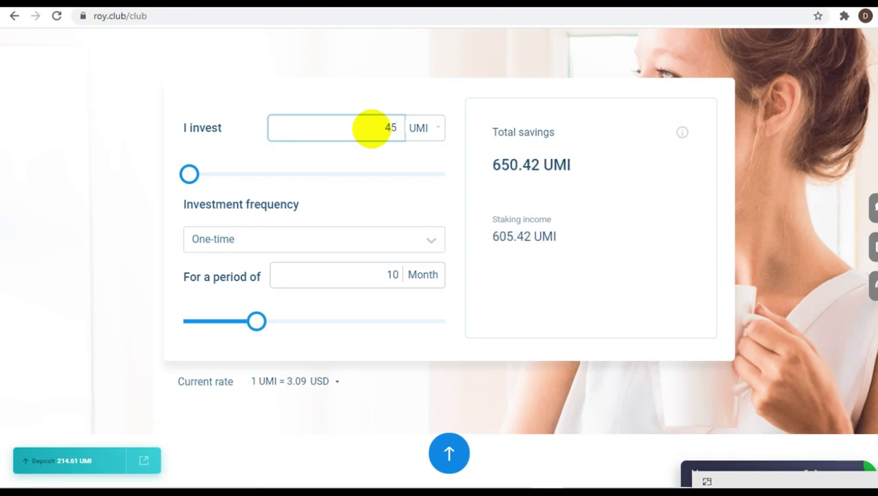
pyautogui.doubleClick(393, 275)
pyautogui.write('2')
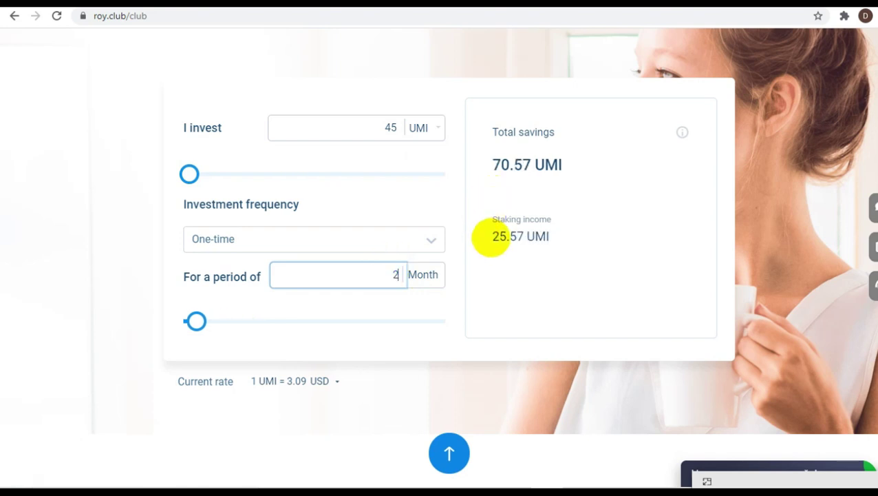
# Look up UMI's last USD price on SIGEN.pro and multiply the 25.57 UMI staking income by 2.94 in the desktop calculator.
pyautogui.moveTo(490, 236); pyautogui.dragTo(551, 246)
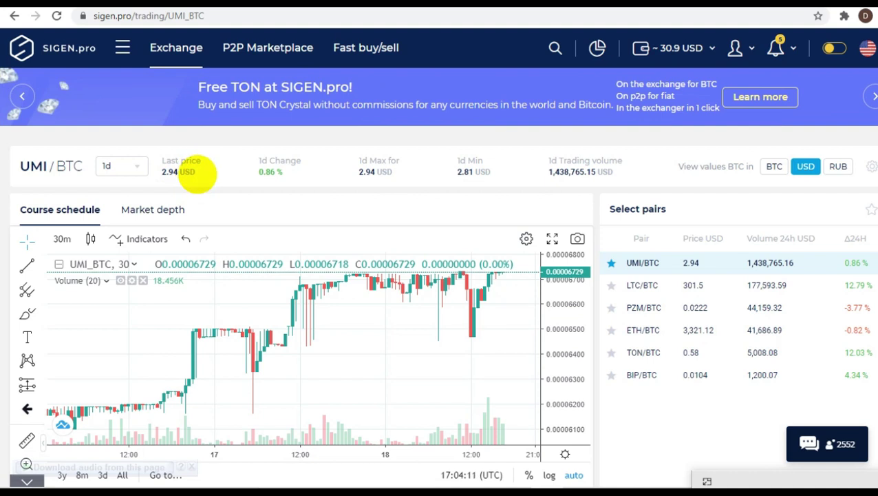
pyautogui.moveTo(196, 175); pyautogui.dragTo(165, 162)
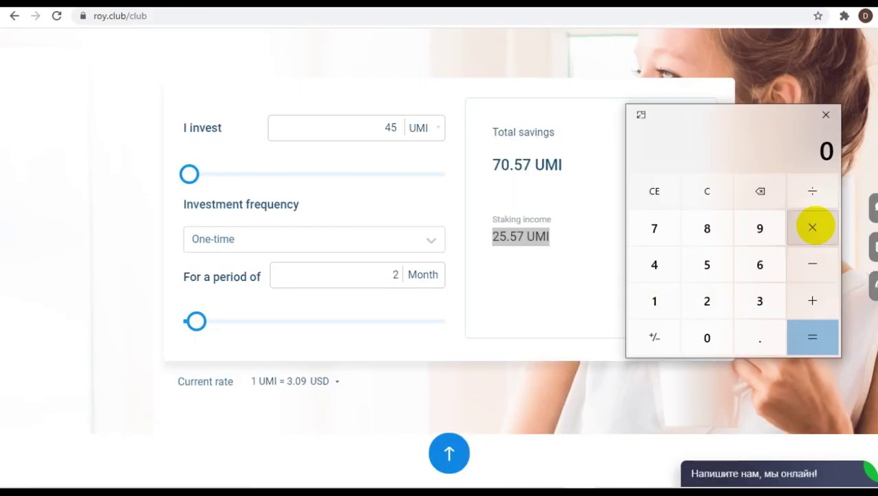
pyautogui.write('2')
pyautogui.write('5.57*2')
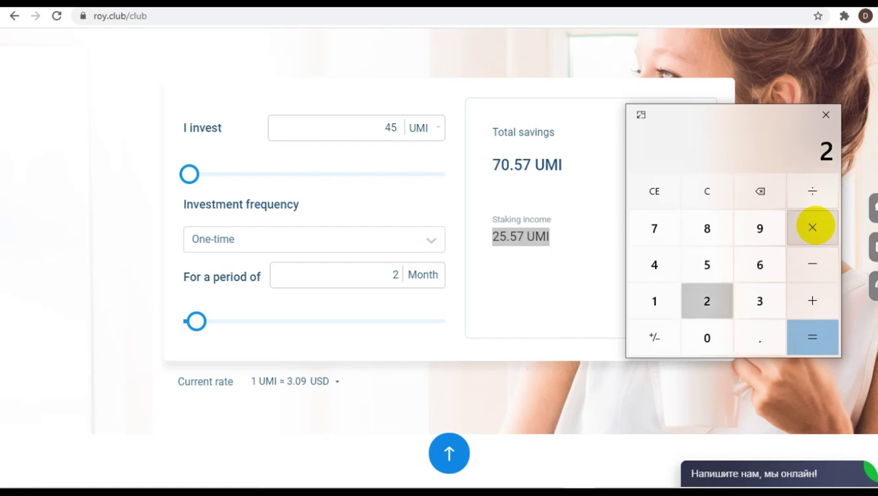
pyautogui.write('.94')
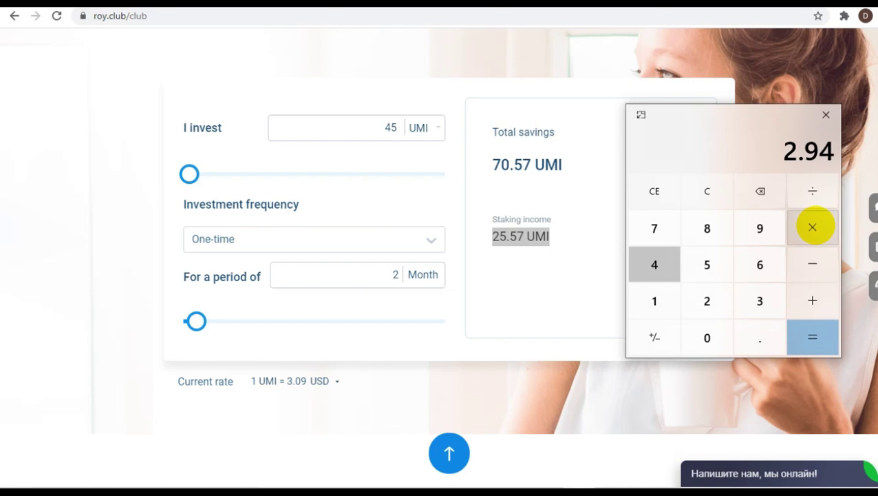
pyautogui.click(819, 336)
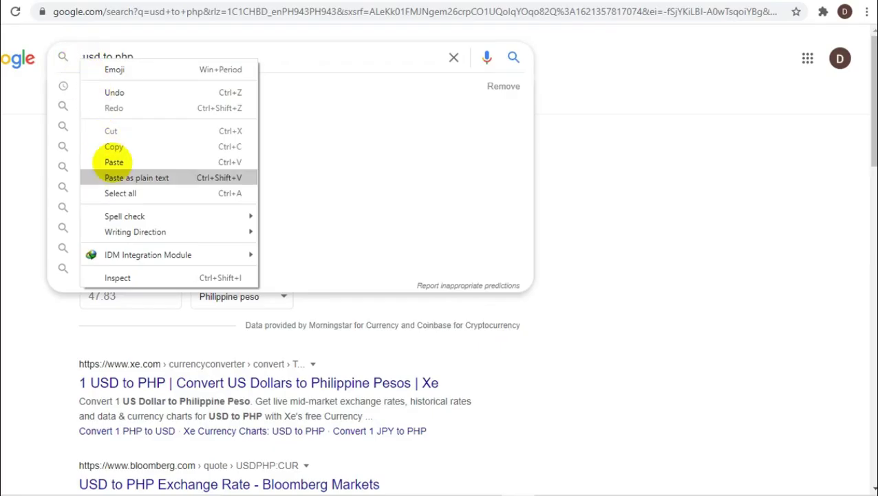
# Convert 75.1758 USD to Philippine pesos with a Google search and examine the converted amount.
pyautogui.click(100, 160)
pyautogui.click(514, 57)
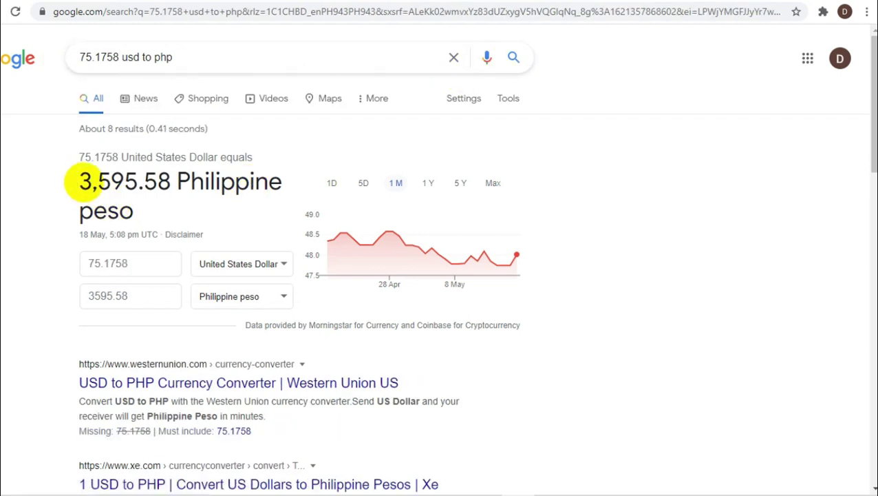
pyautogui.moveTo(78, 182); pyautogui.dragTo(138, 218)
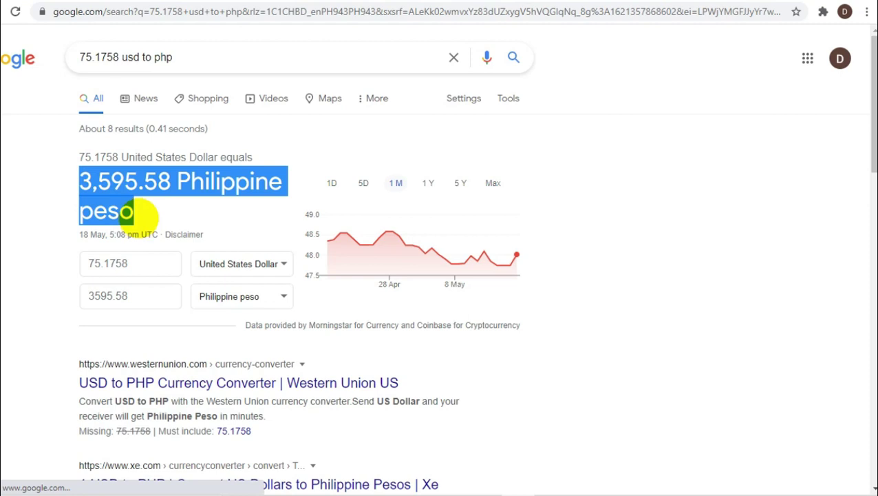
pyautogui.click(144, 217)
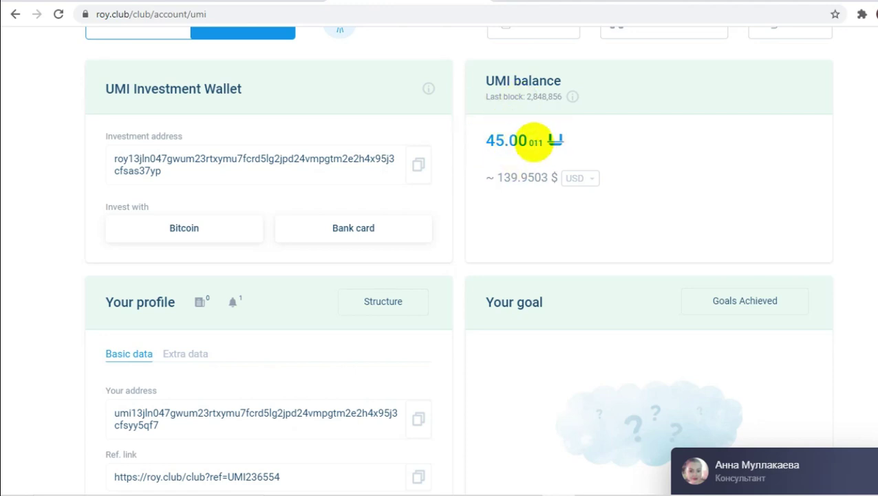
# Review the daily staking percentage, the monthly staking rate and the UMI balance in the ROY Club account.
pyautogui.scroll(3, 610, 249)
pyautogui.scroll(-2, 613, 273)
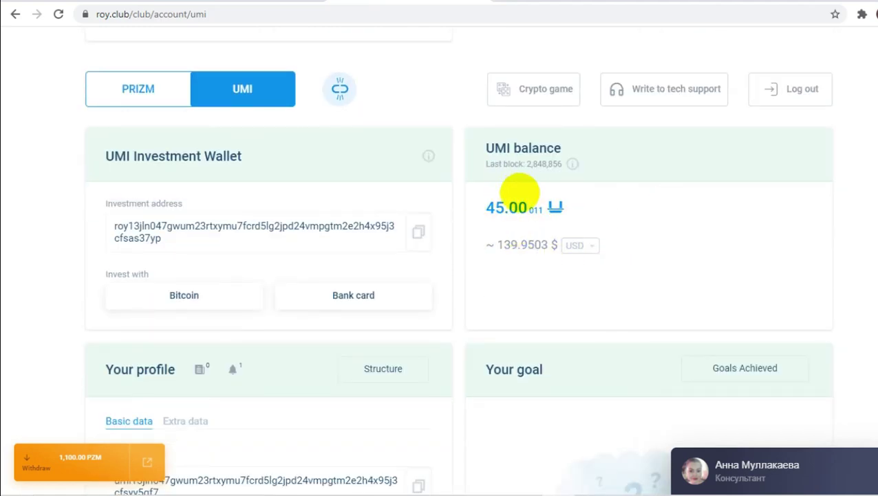
pyautogui.scroll(3, 516, 225)
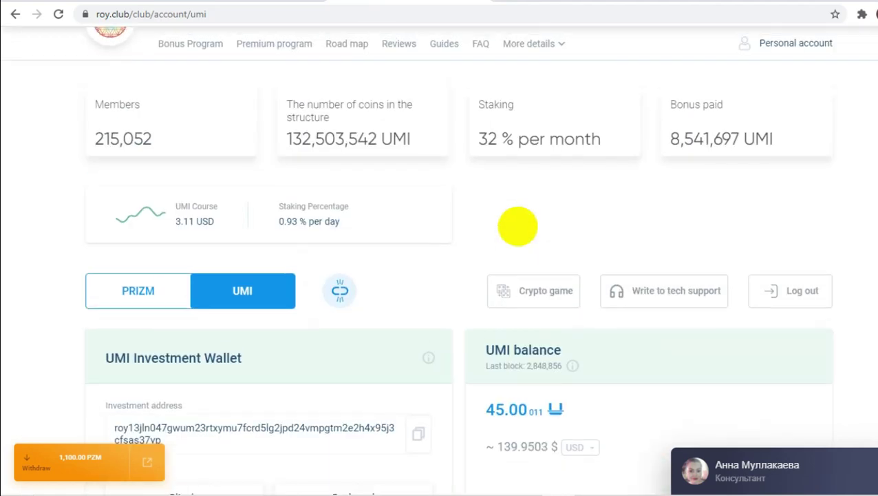
pyautogui.moveTo(342, 225); pyautogui.dragTo(278, 227)
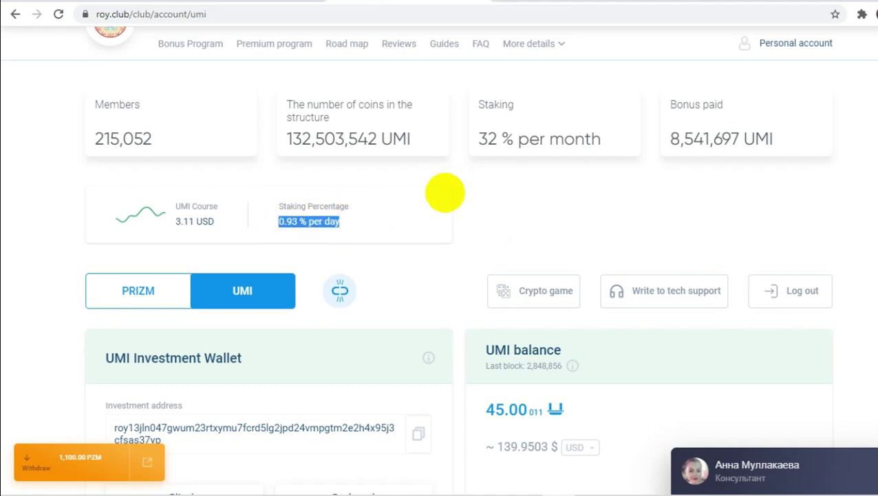
pyautogui.moveTo(477, 141); pyautogui.dragTo(602, 142)
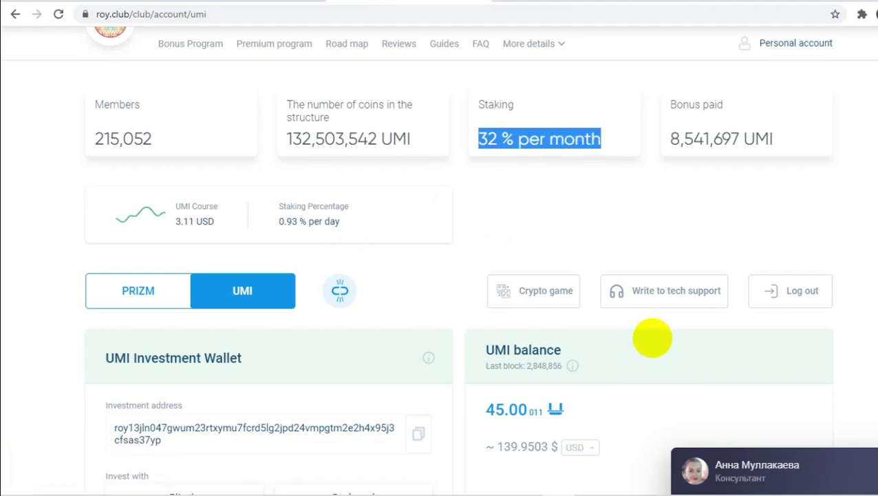
pyautogui.scroll(-2, 664, 324)
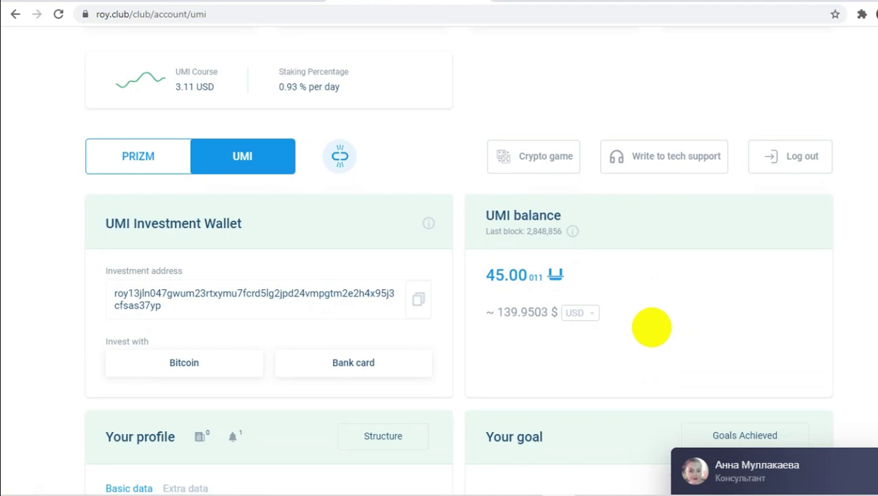
pyautogui.scroll(-1, 651, 326)
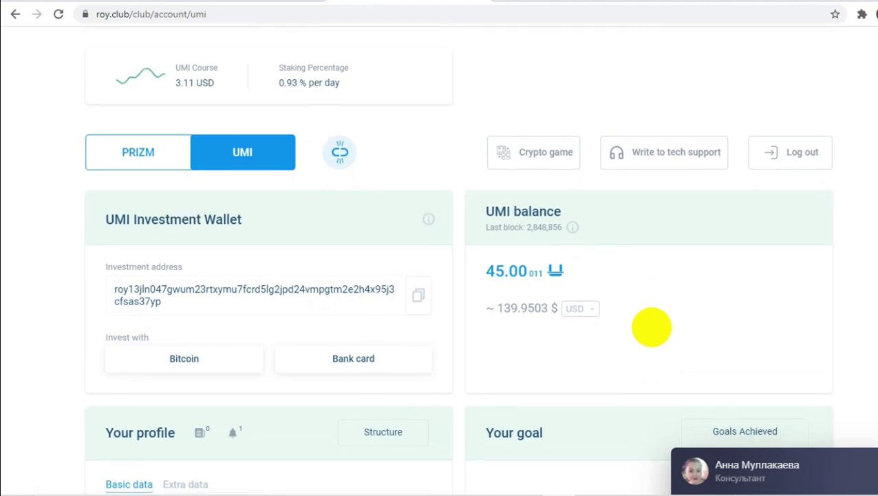
pyautogui.scroll(1, 652, 325)
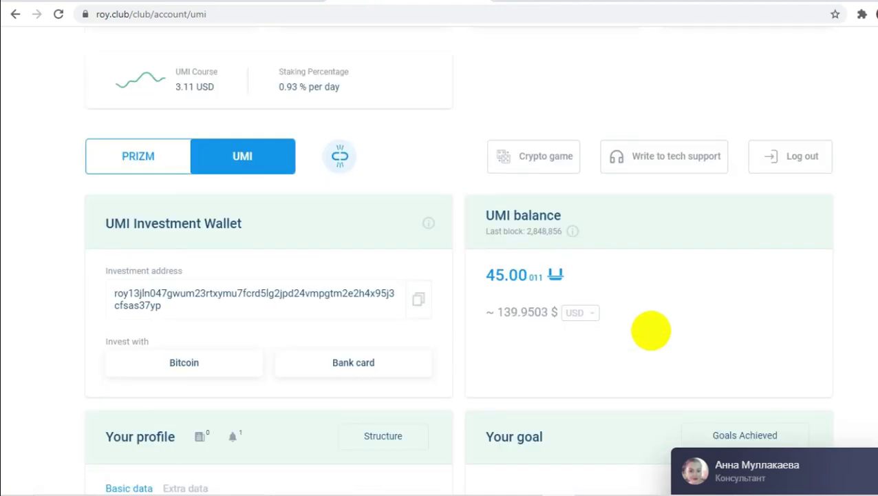